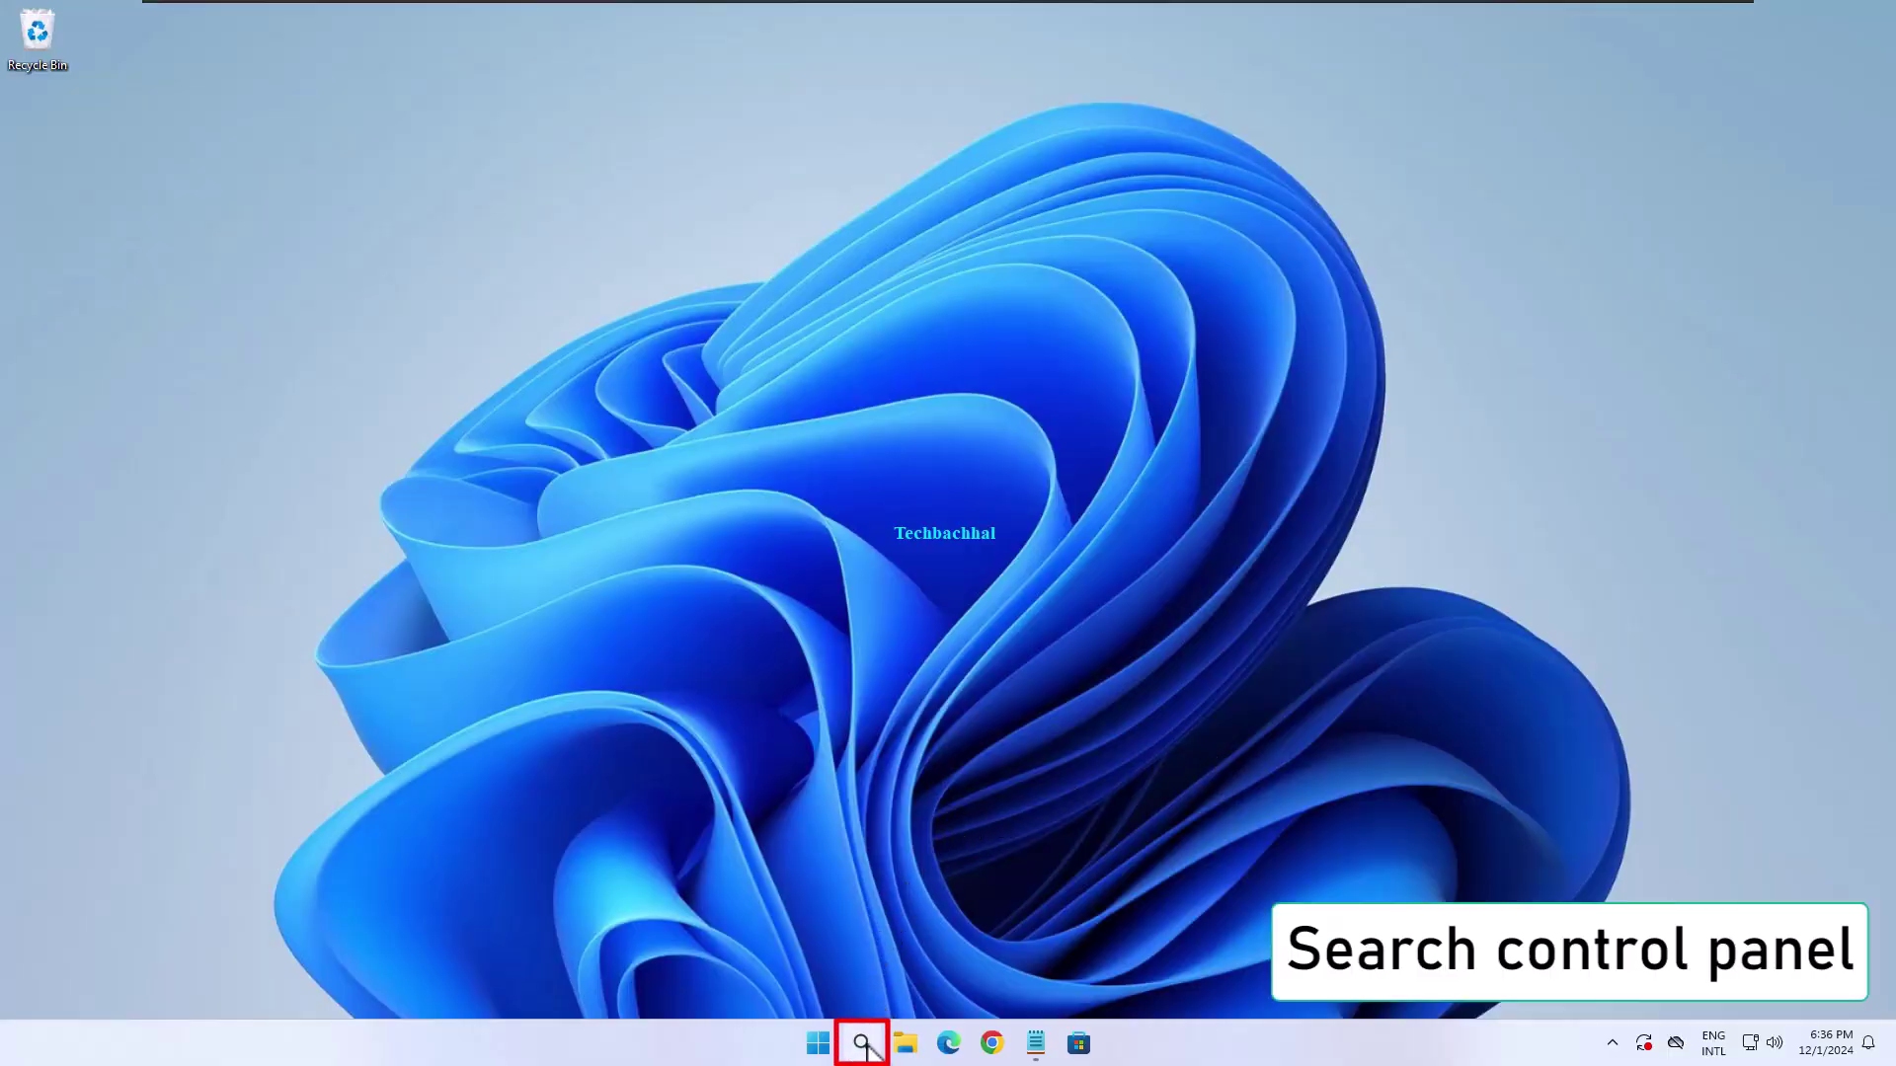
Search for 'control panel' and launch Control Panel from the best match
{"action": "left_click", "coordinate": [864, 1046]}
{"action": "type", "text": "con"}
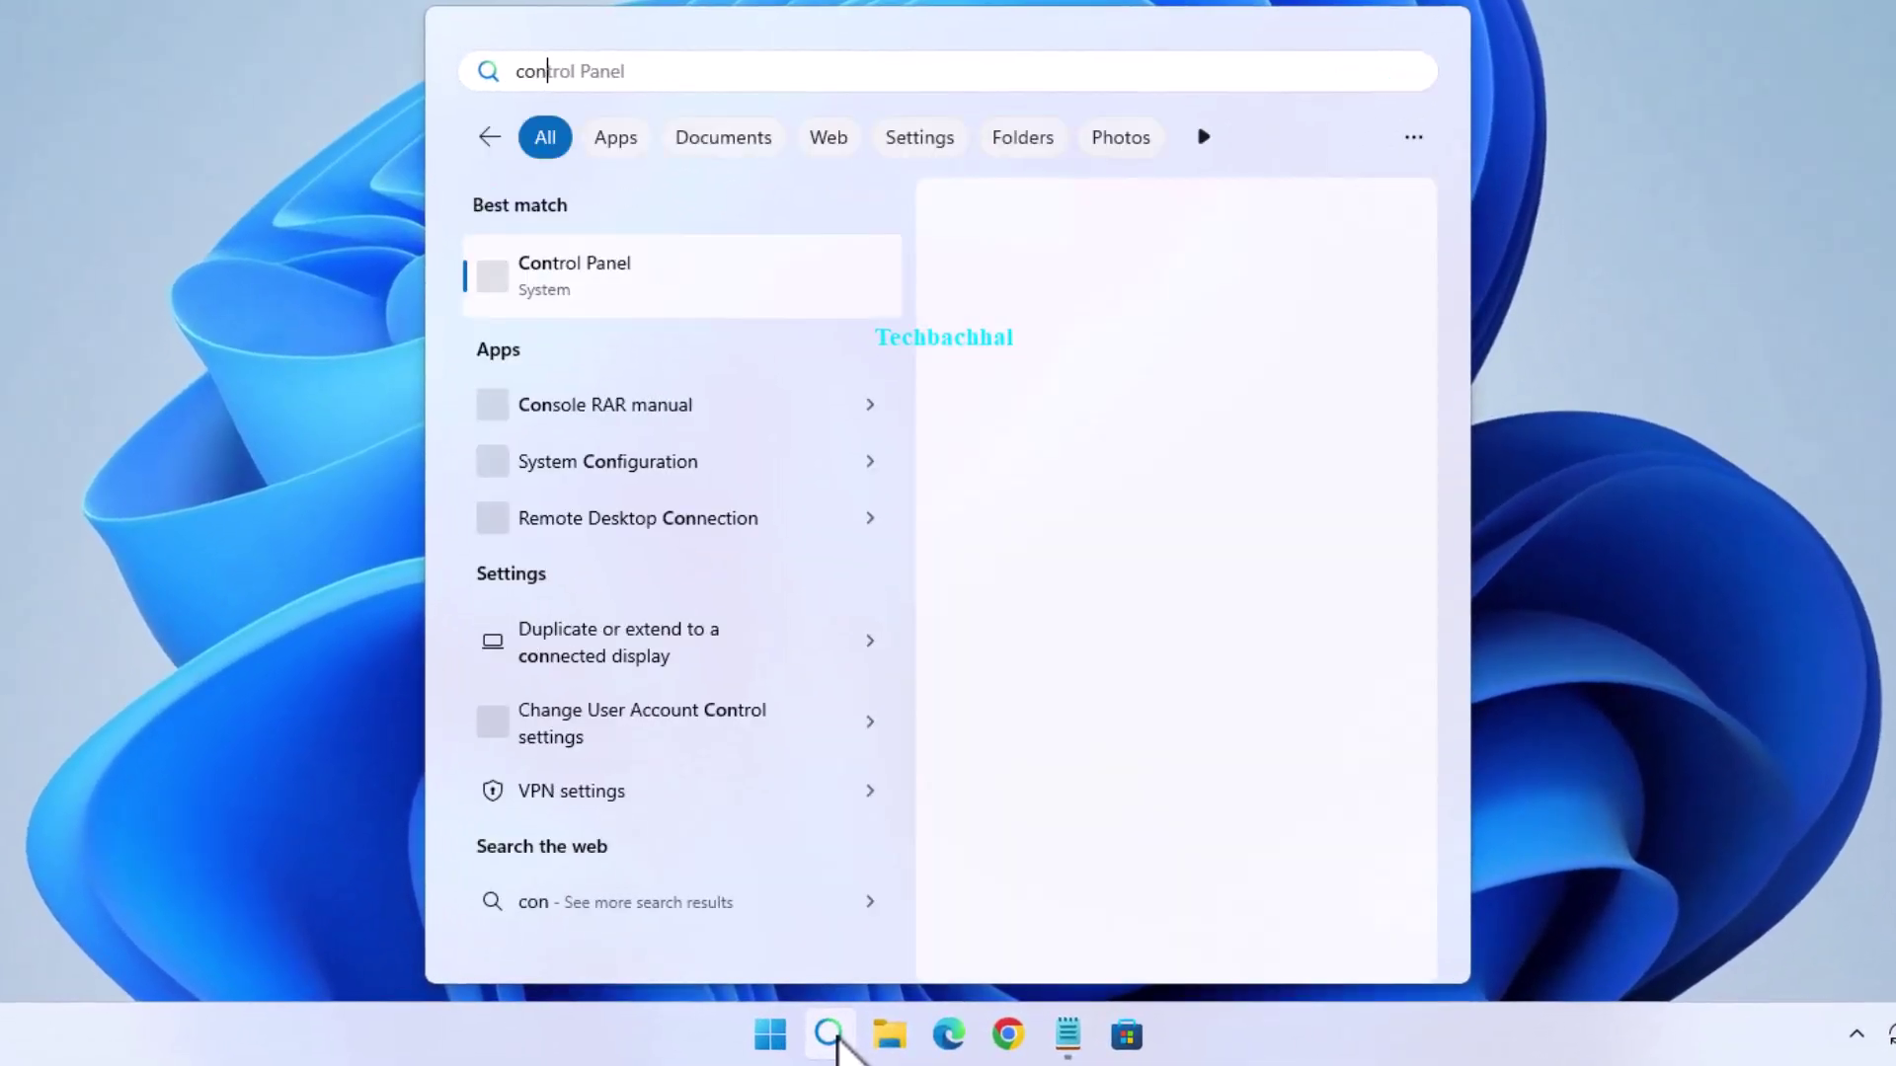
{"action": "type", "text": "trol panel"}
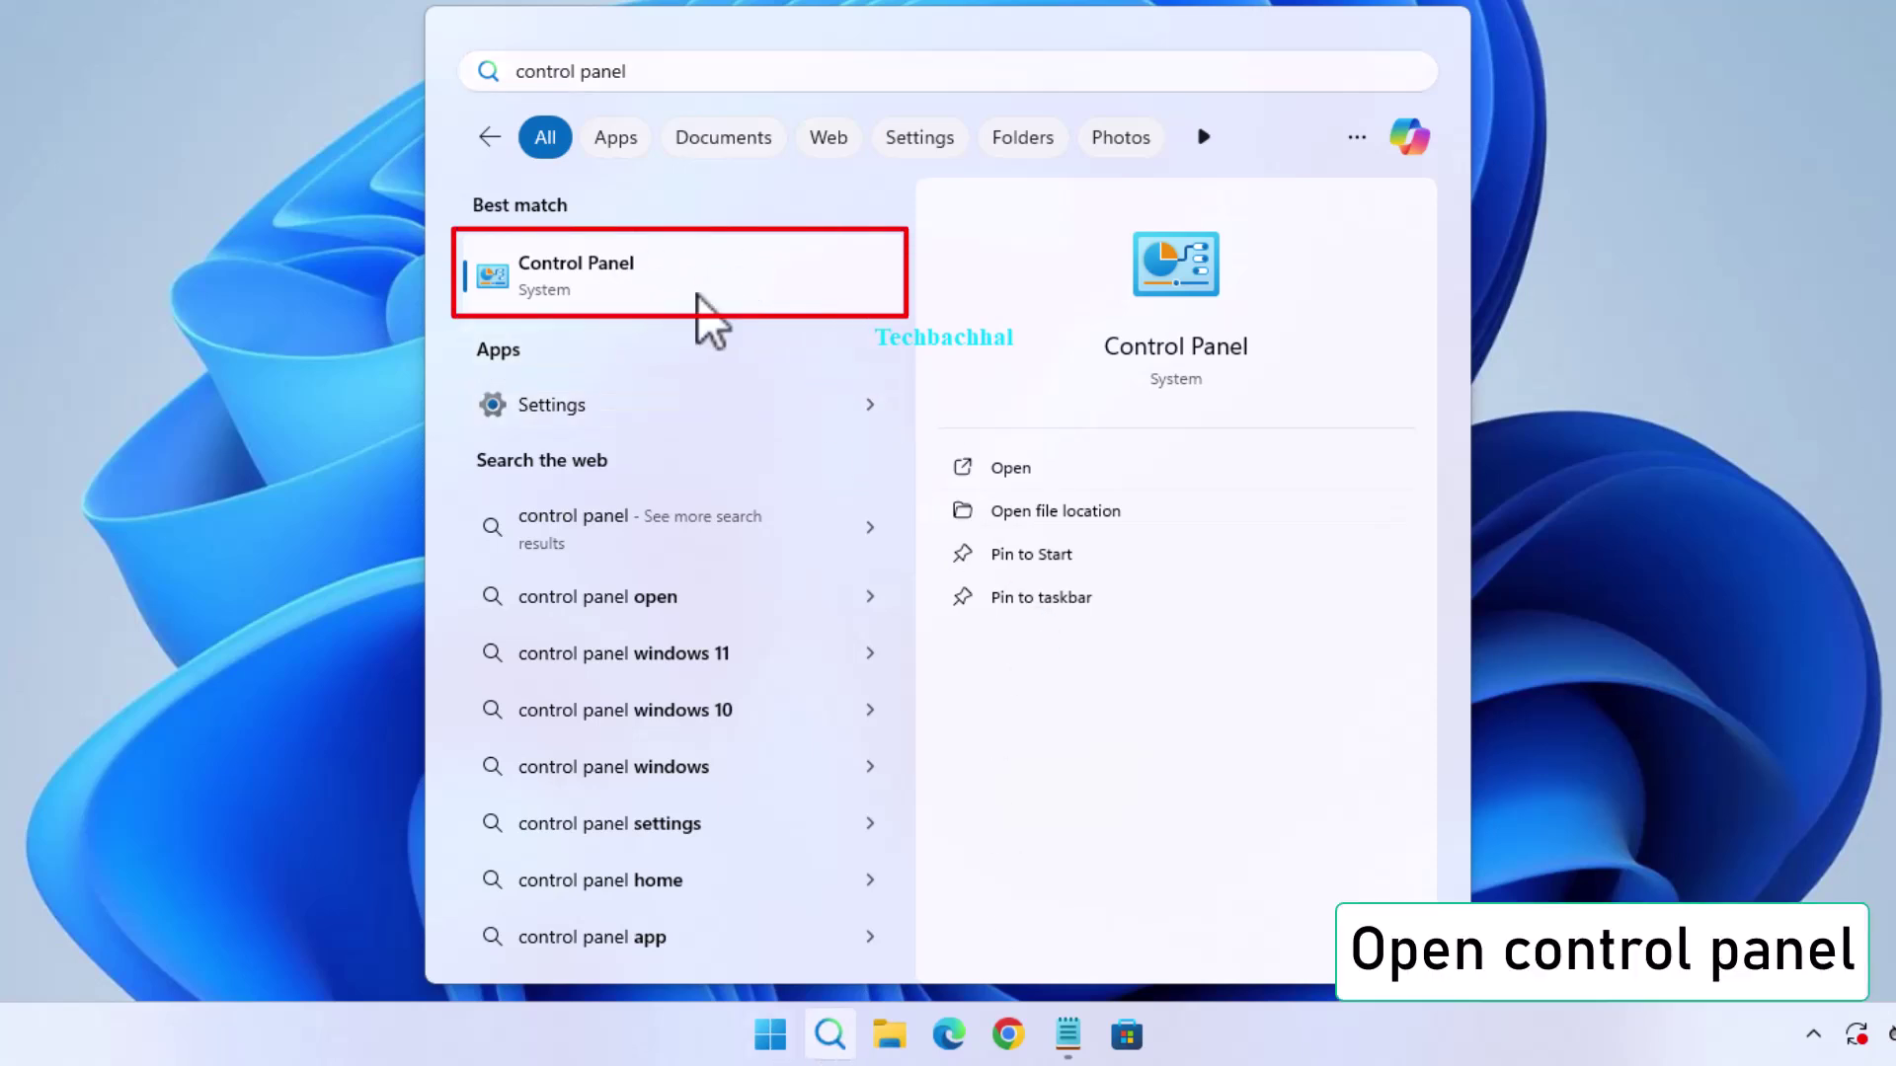
{"action": "left_click", "coordinate": [698, 295]}
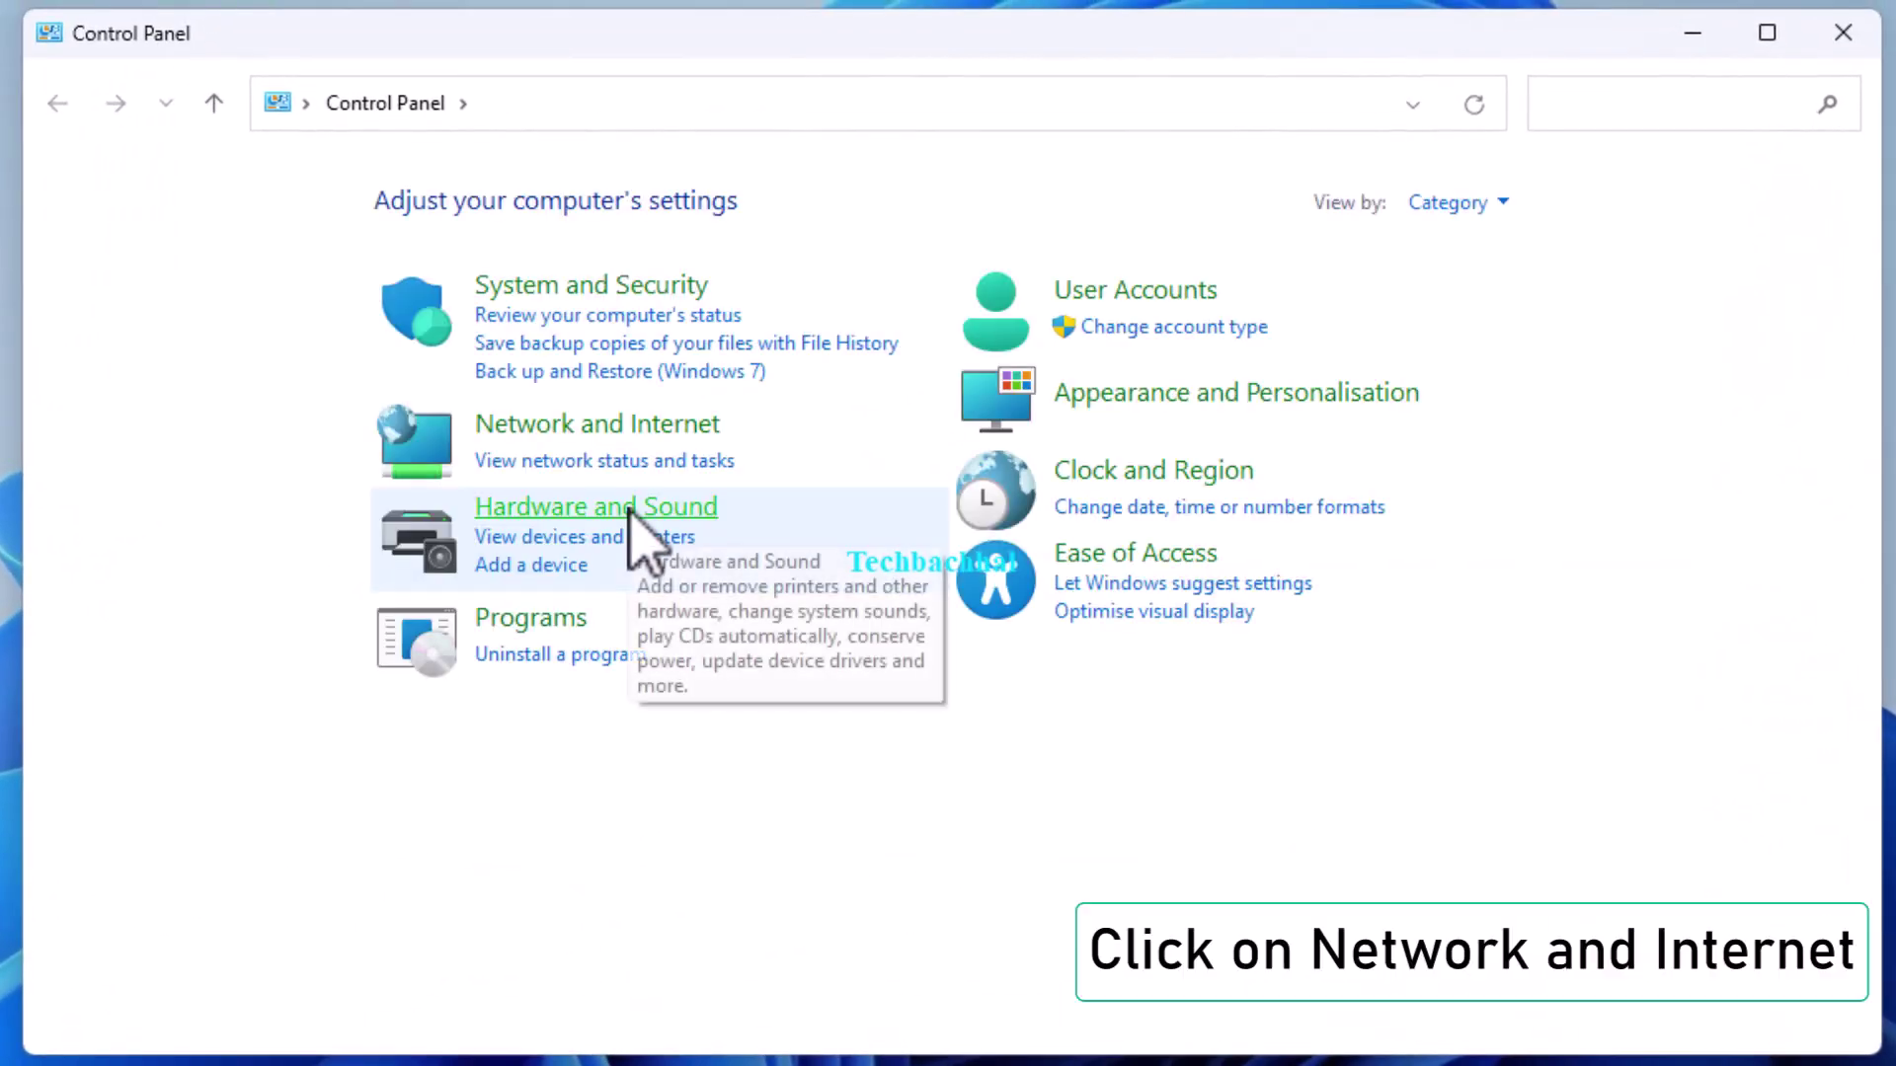
Go to Network and Internet, then Network and Sharing Centre, and show Ethernet0's status
{"action": "left_click", "coordinate": [597, 437]}
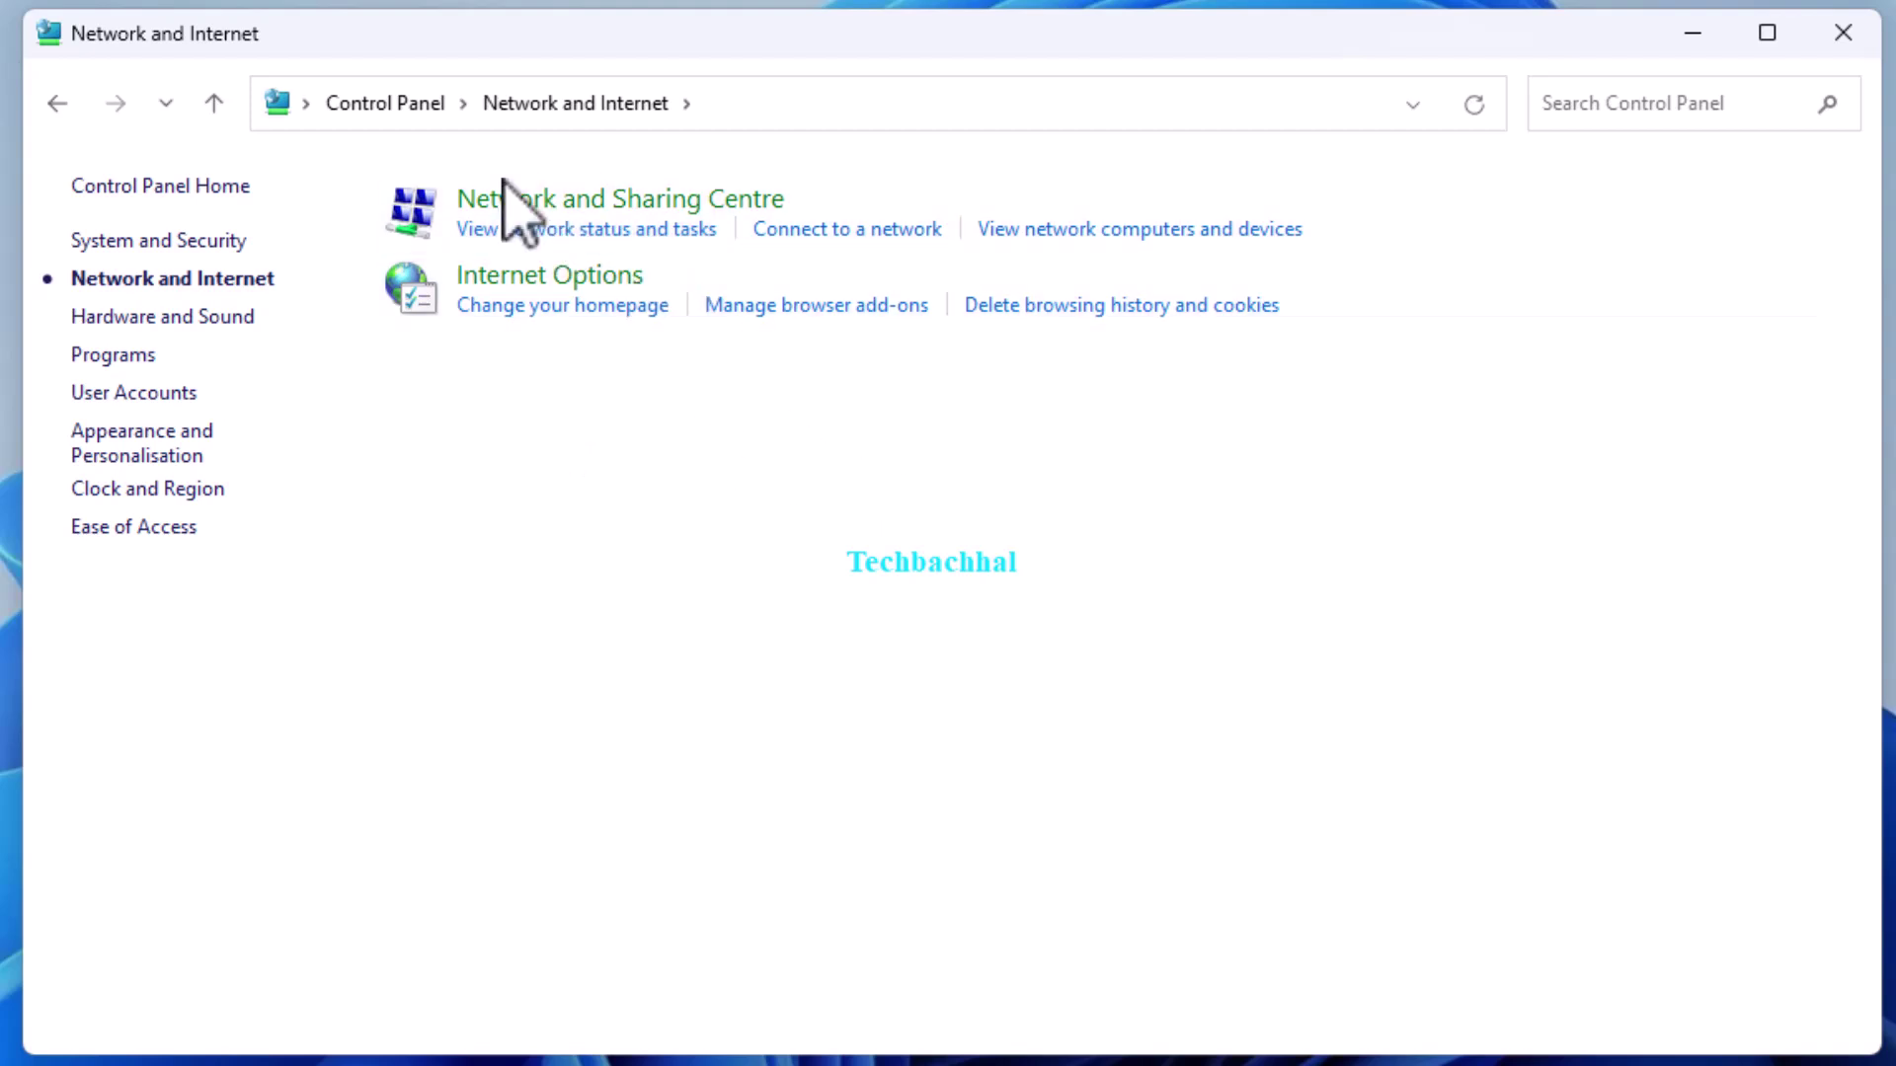
{"action": "left_click", "coordinate": [612, 208]}
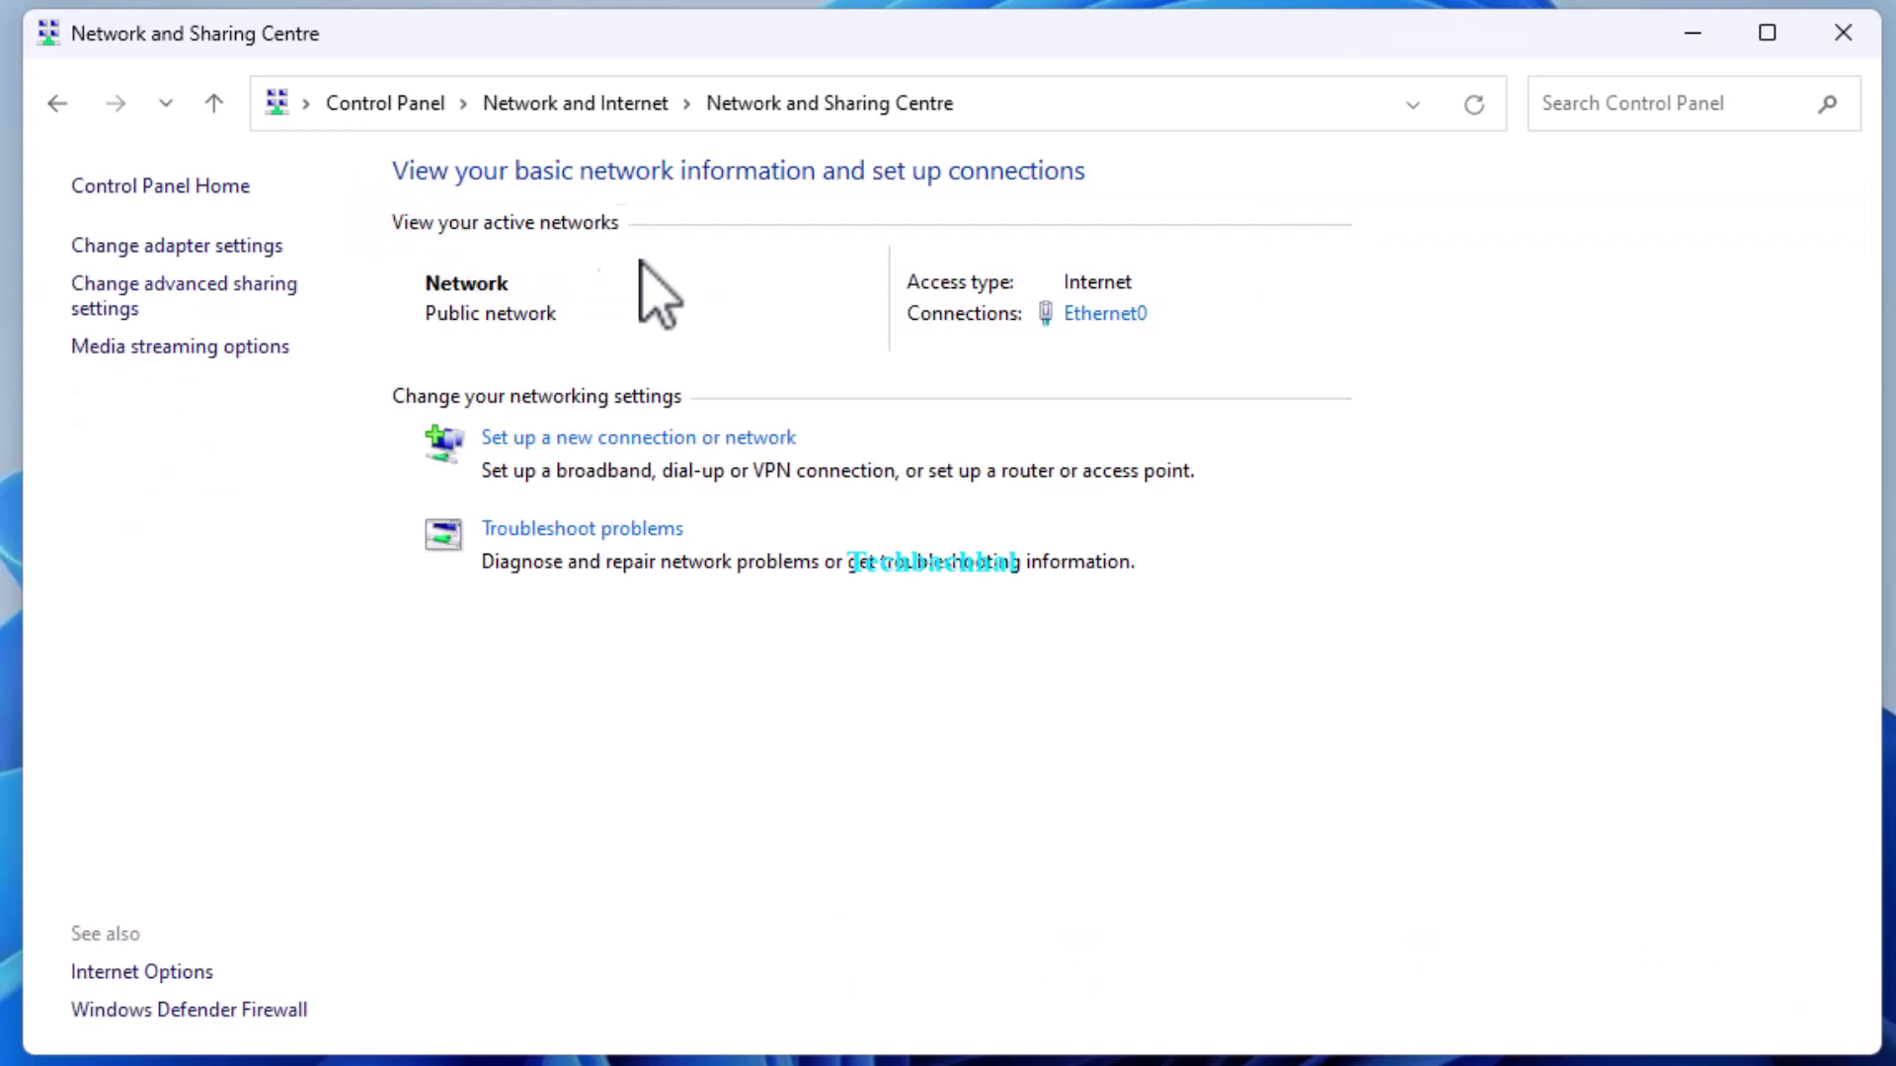
{"action": "left_click", "coordinate": [1106, 315]}
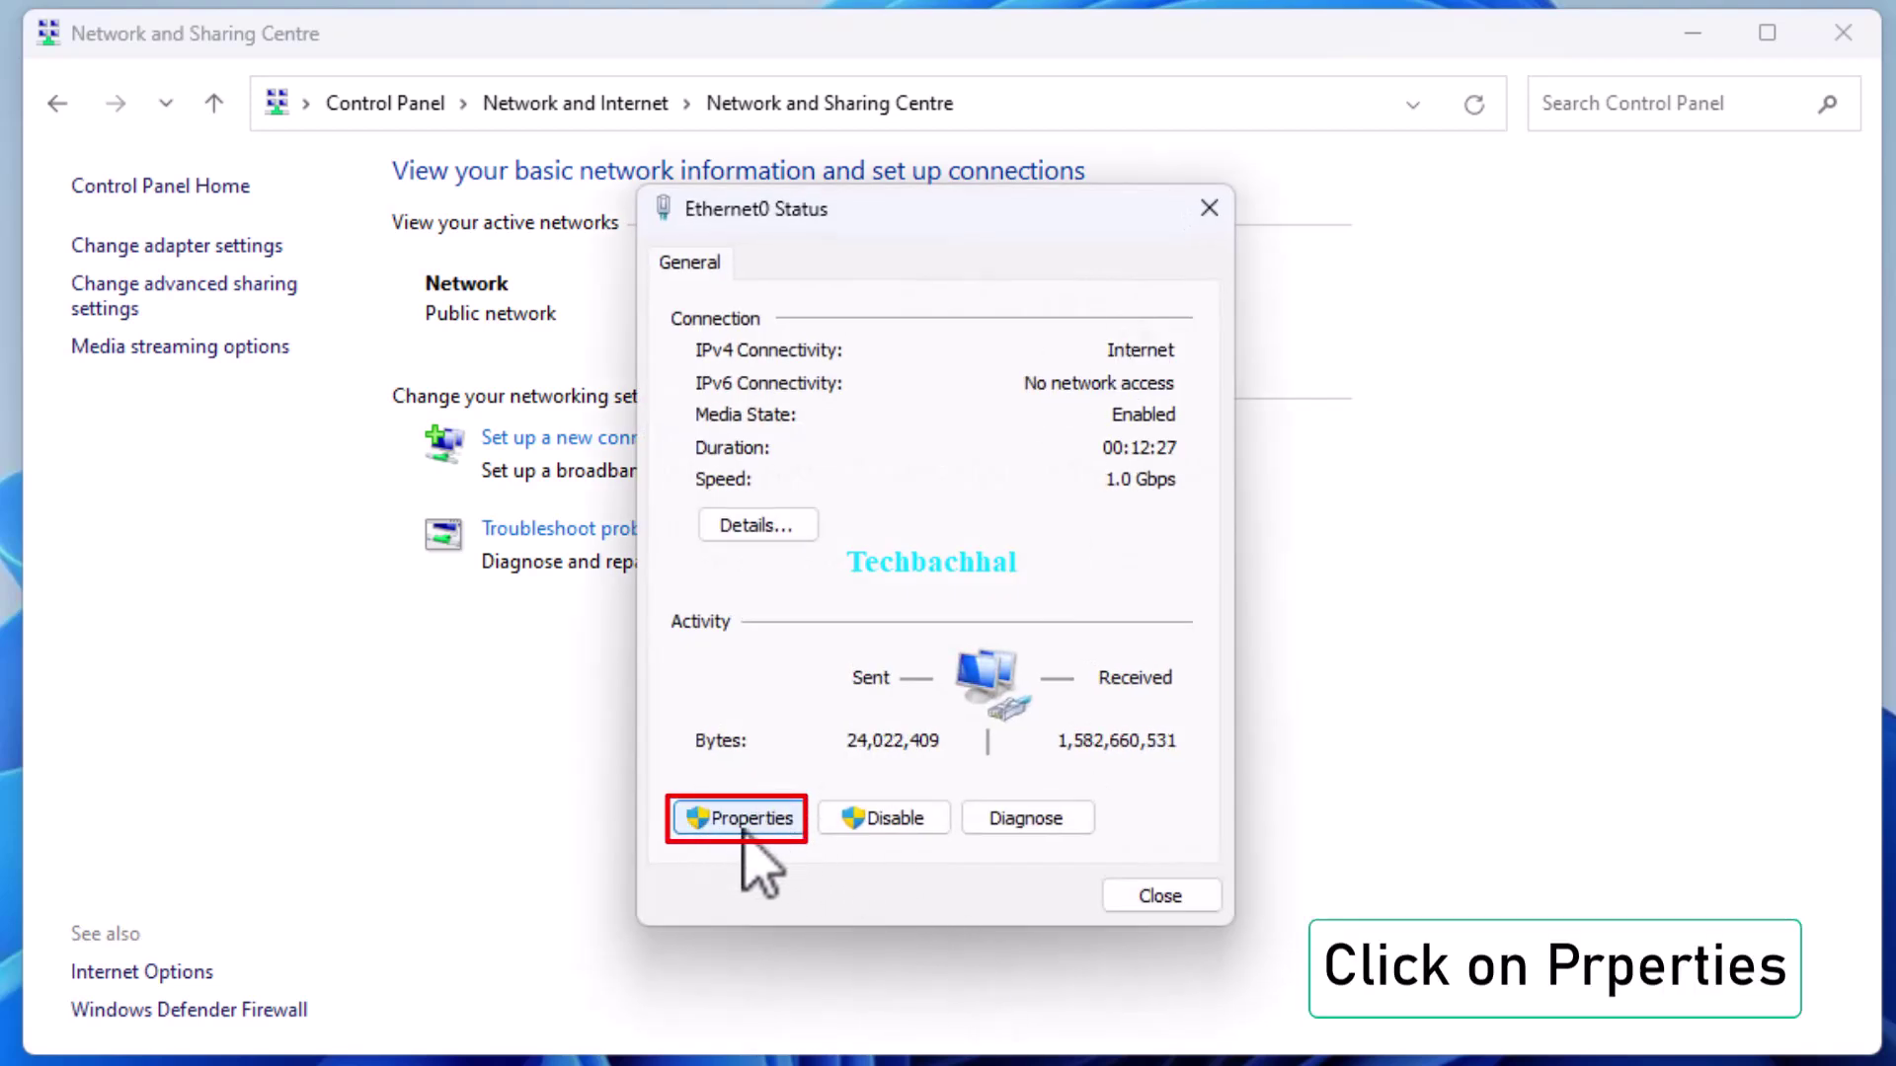
Open Ethernet0's properties and the Internet Protocol Version 4 (TCP/IPv4) item's settings
{"action": "left_click", "coordinate": [749, 818]}
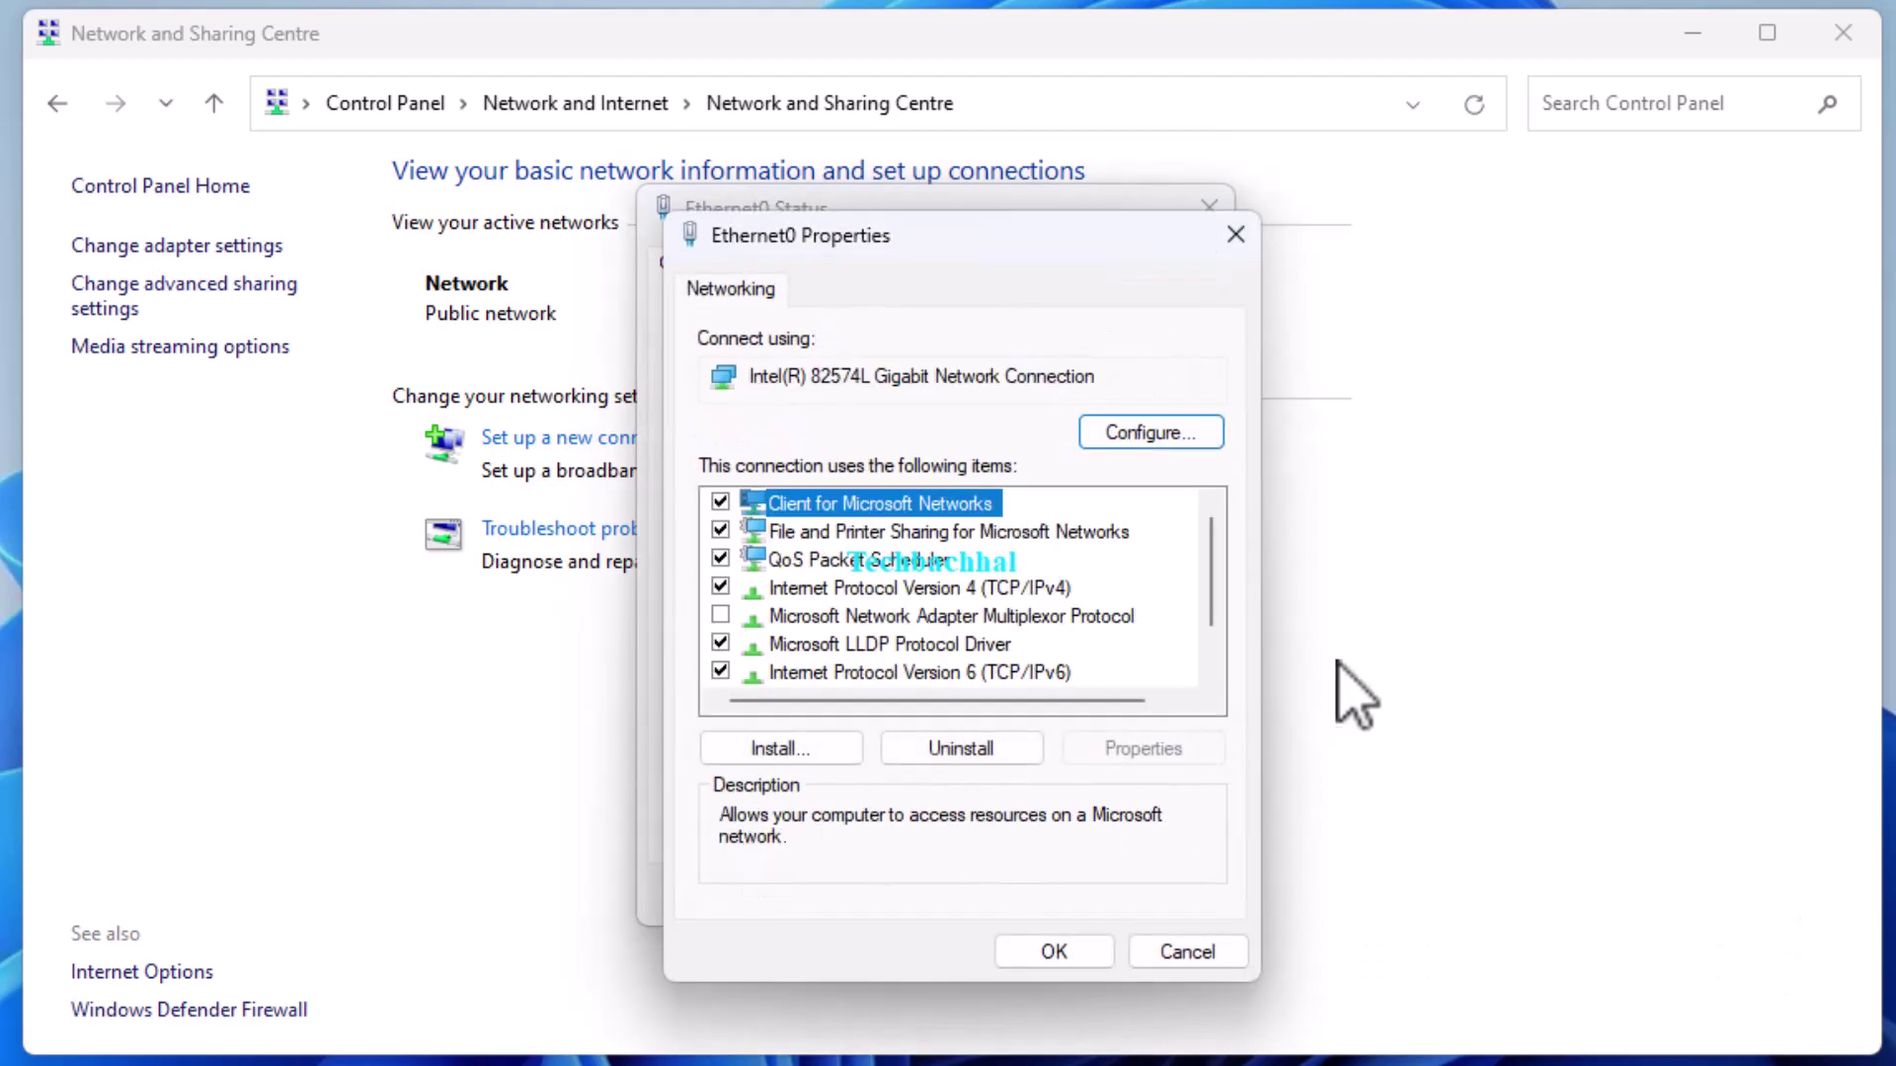
{"action": "left_click", "coordinate": [906, 590]}
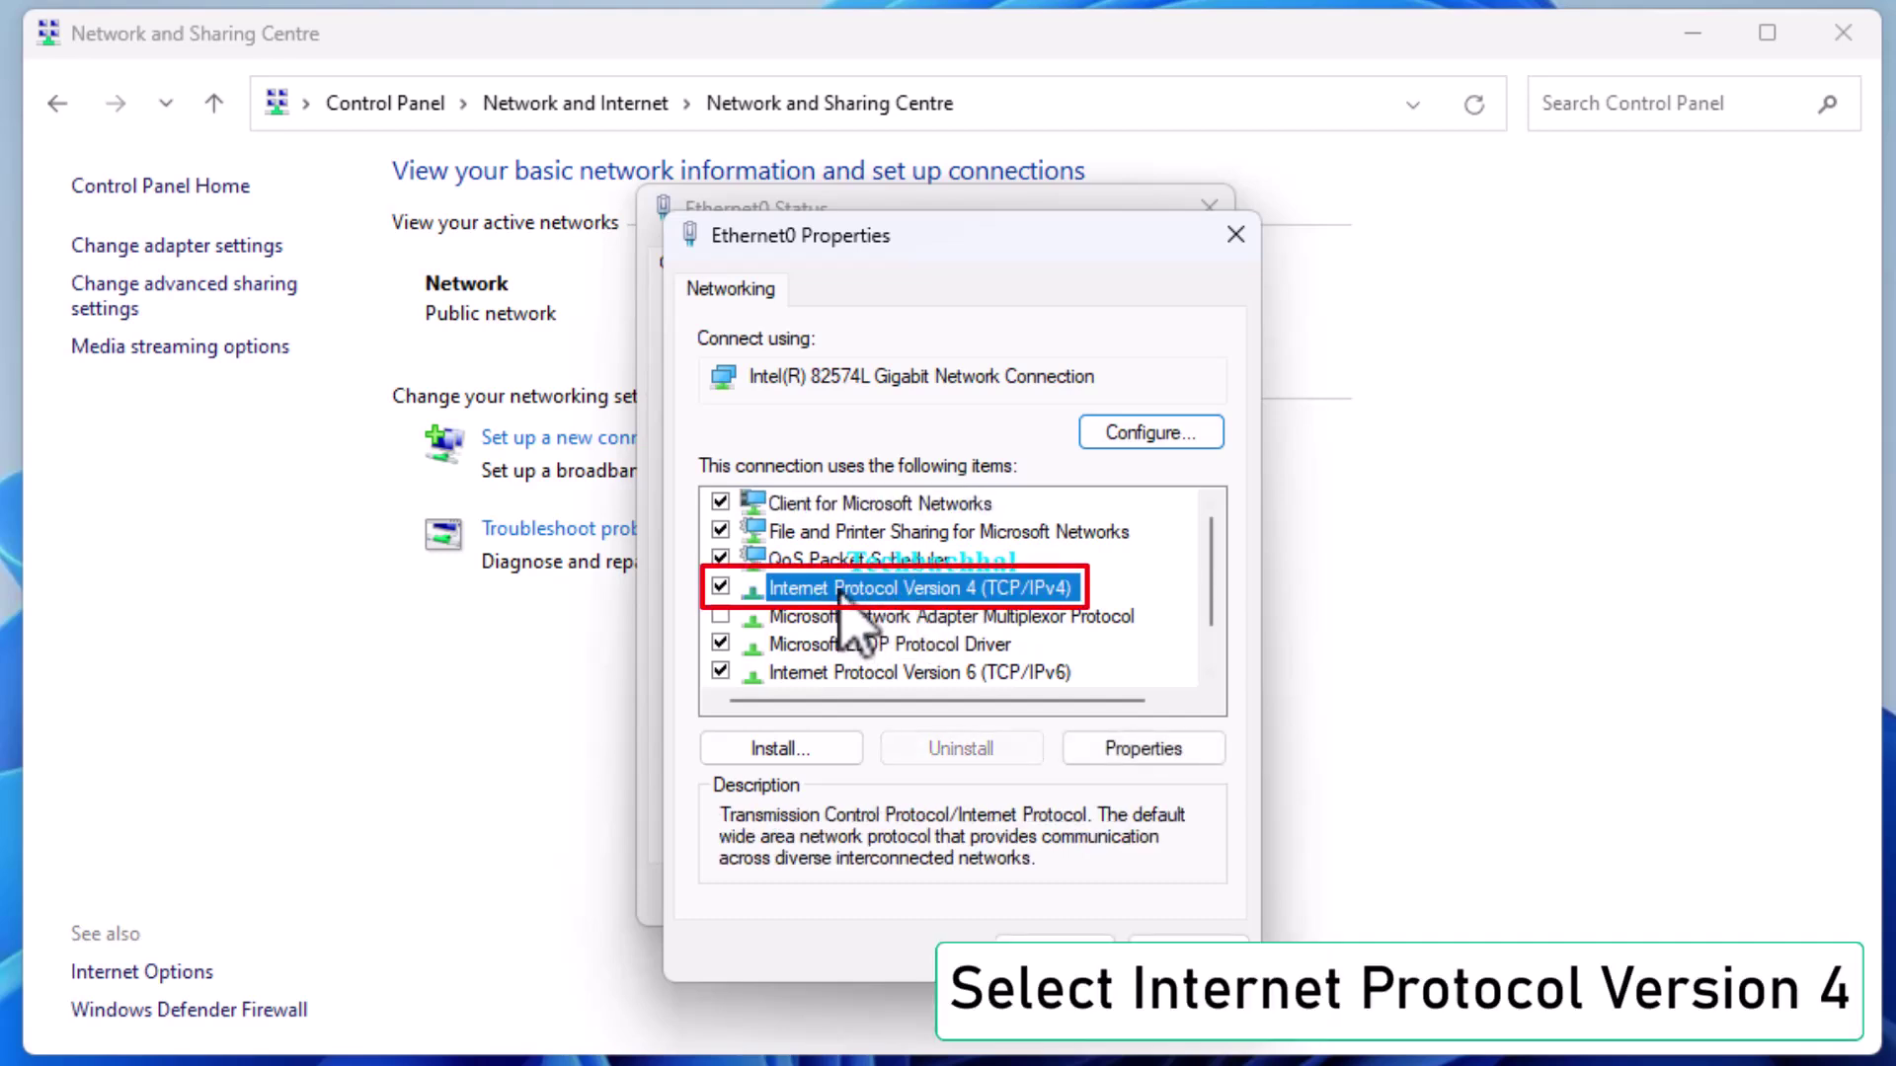
{"action": "left_click", "coordinate": [1143, 748]}
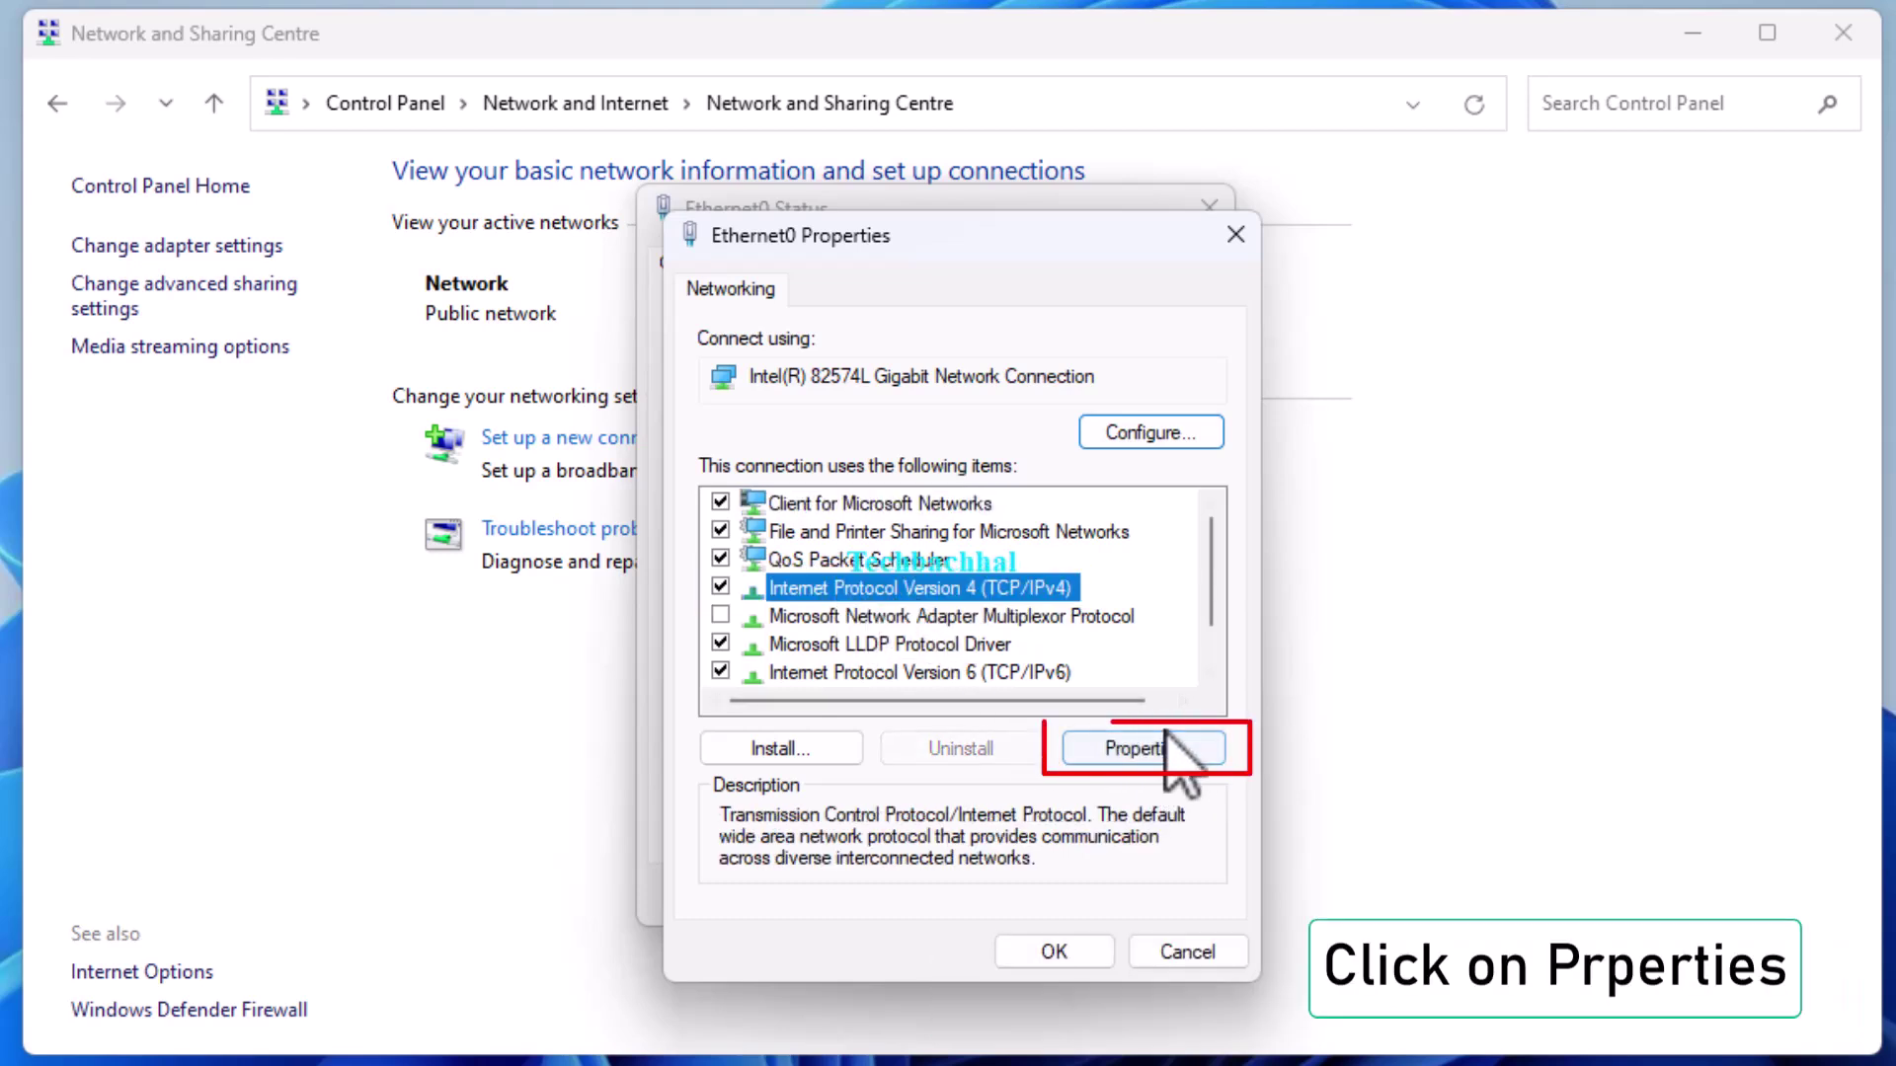
Set IPv4 DNS servers to 1.1.1.1 and 1.0.0.1, then close the Ethernet0 properties and status dialogs
{"action": "left_click", "coordinate": [1143, 748]}
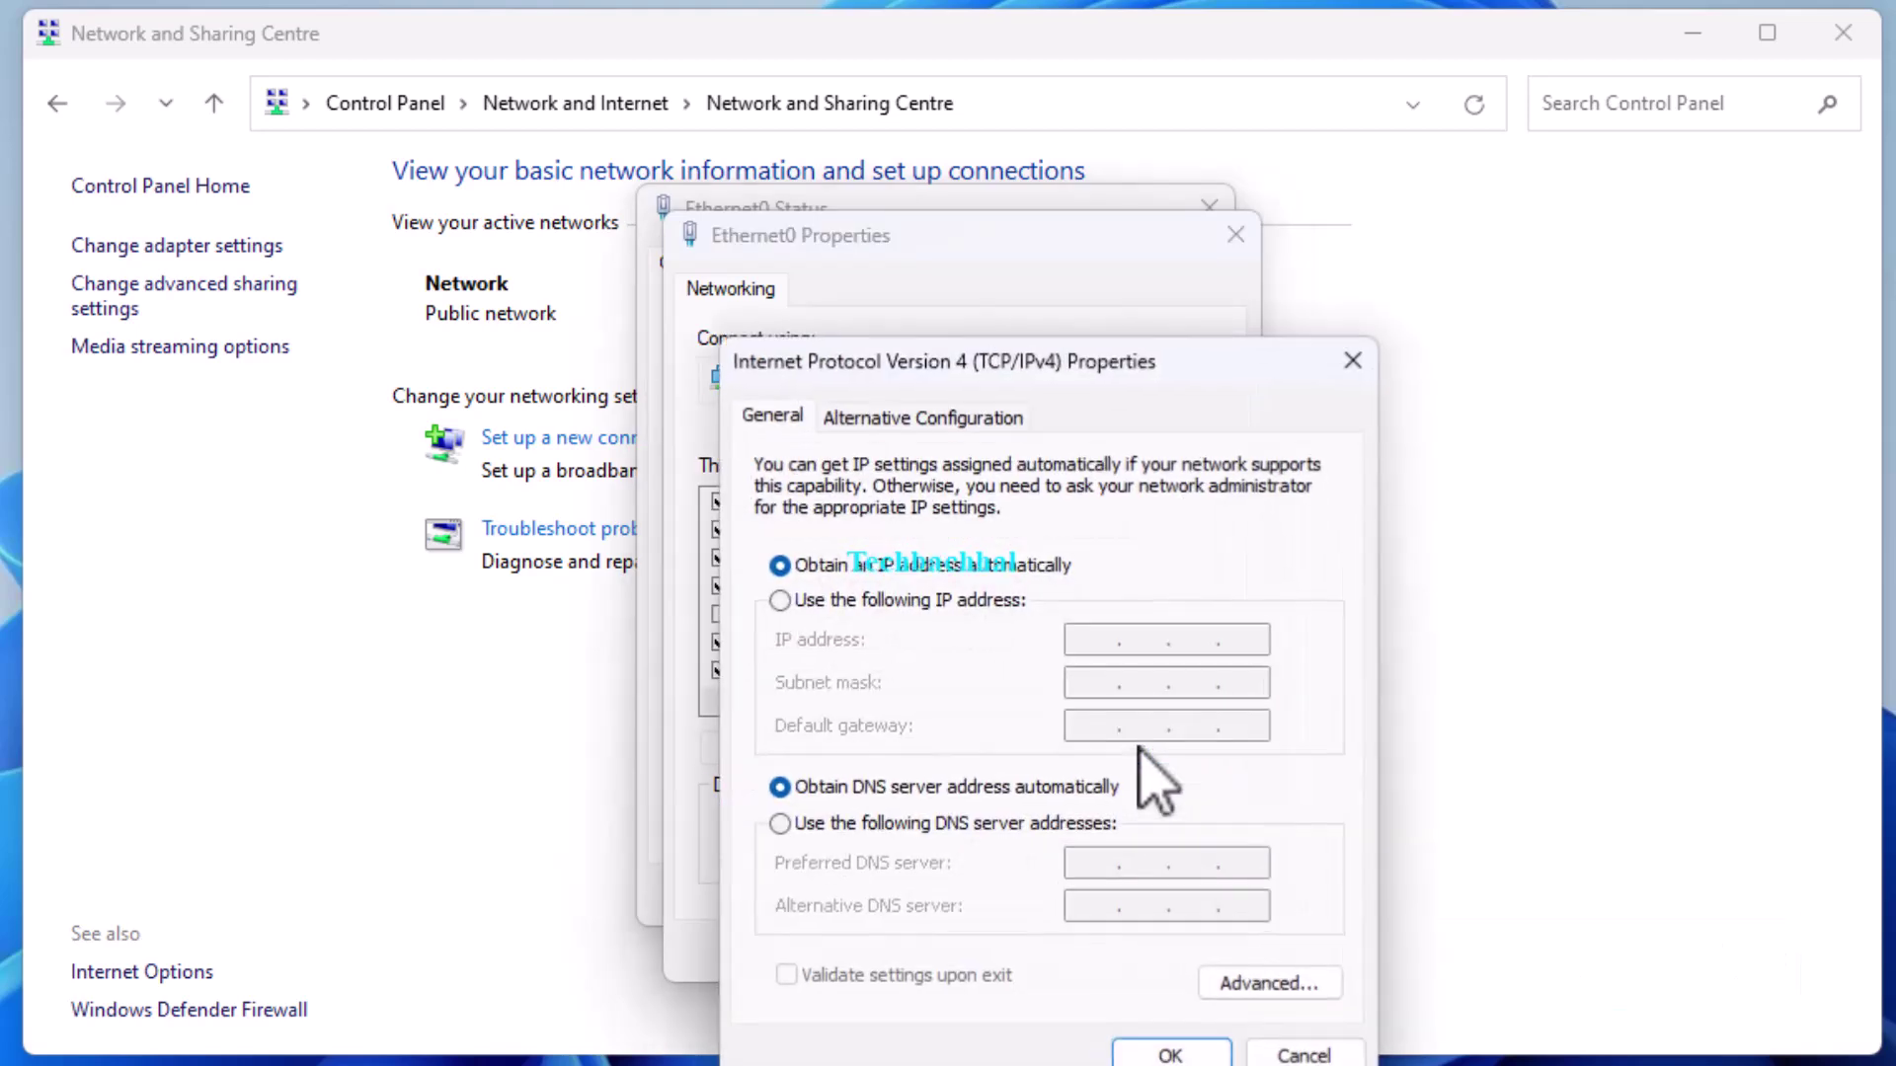
{"action": "left_click_drag", "start_coordinate": [1118, 370], "coordinate": [1029, 252]}
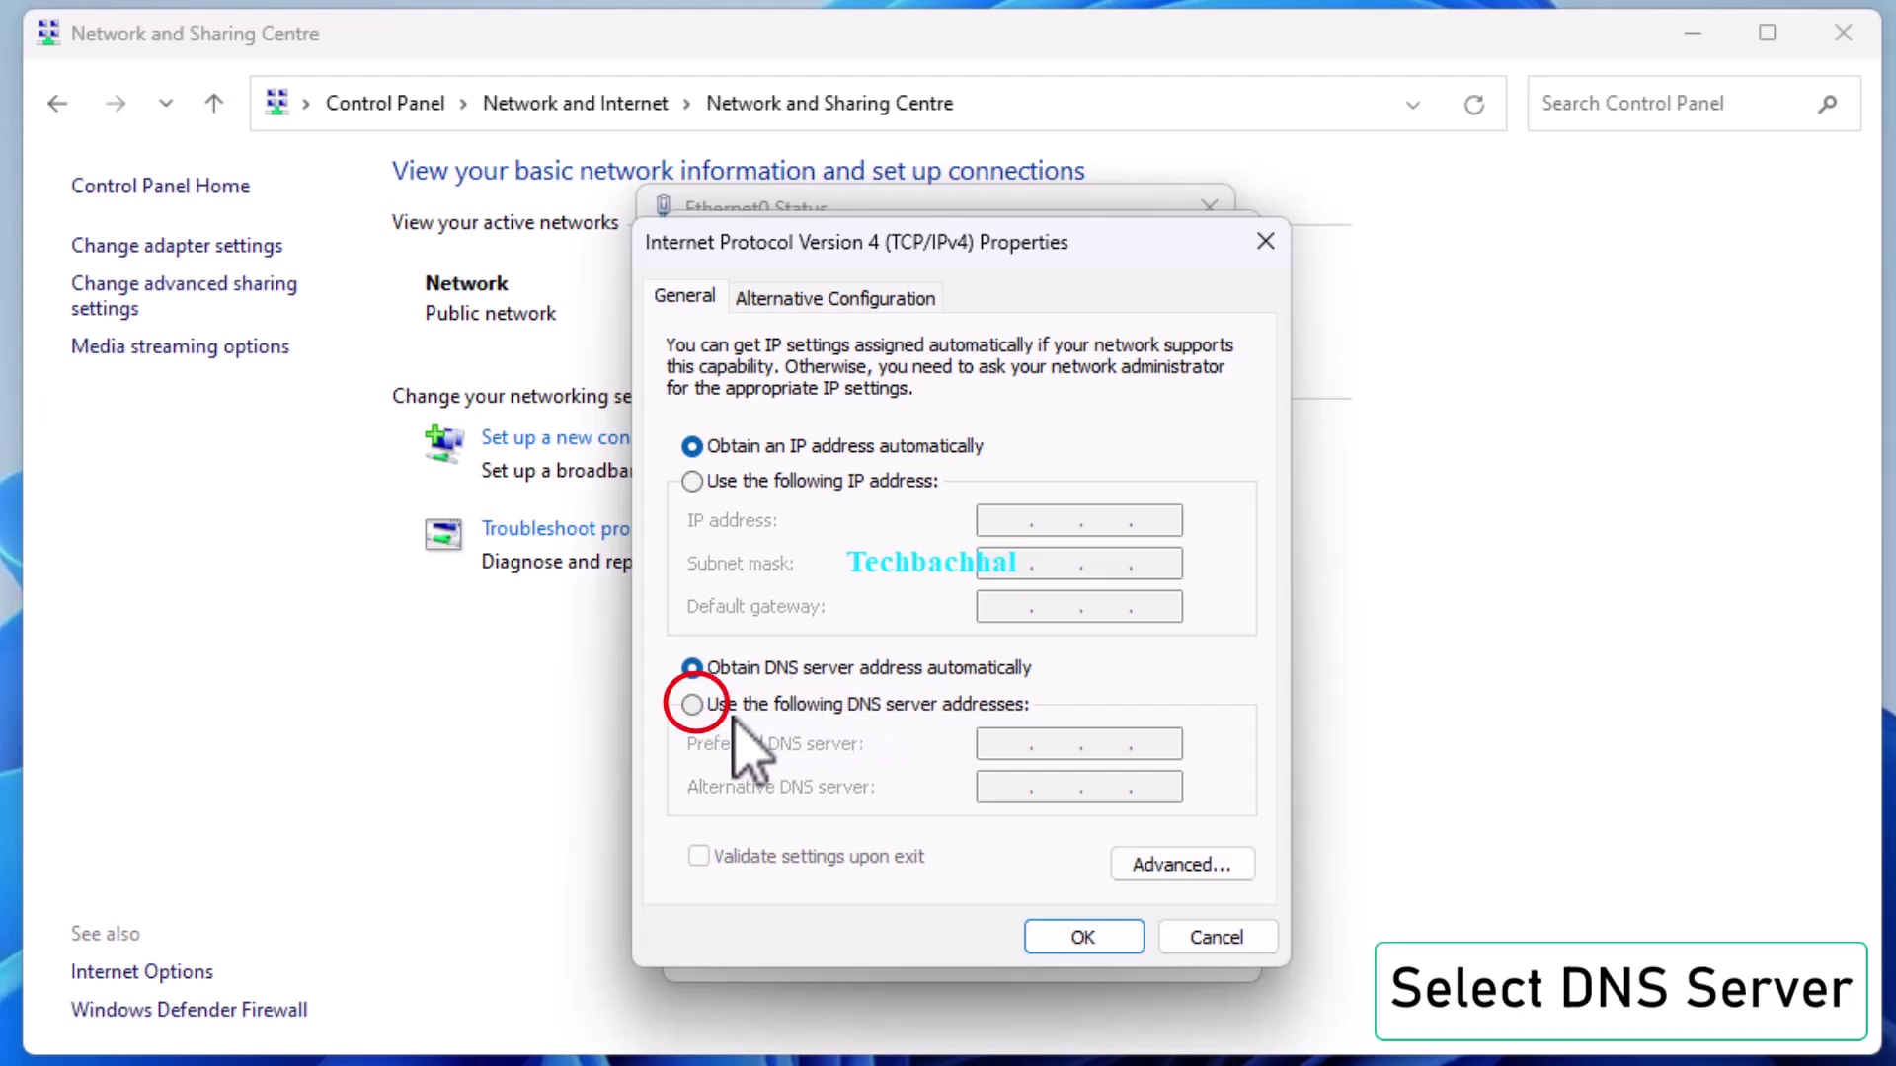
{"action": "left_click", "coordinate": [692, 706]}
{"action": "left_click", "coordinate": [1014, 799]}
{"action": "type", "text": "1 . 0 . 0 . 1"}
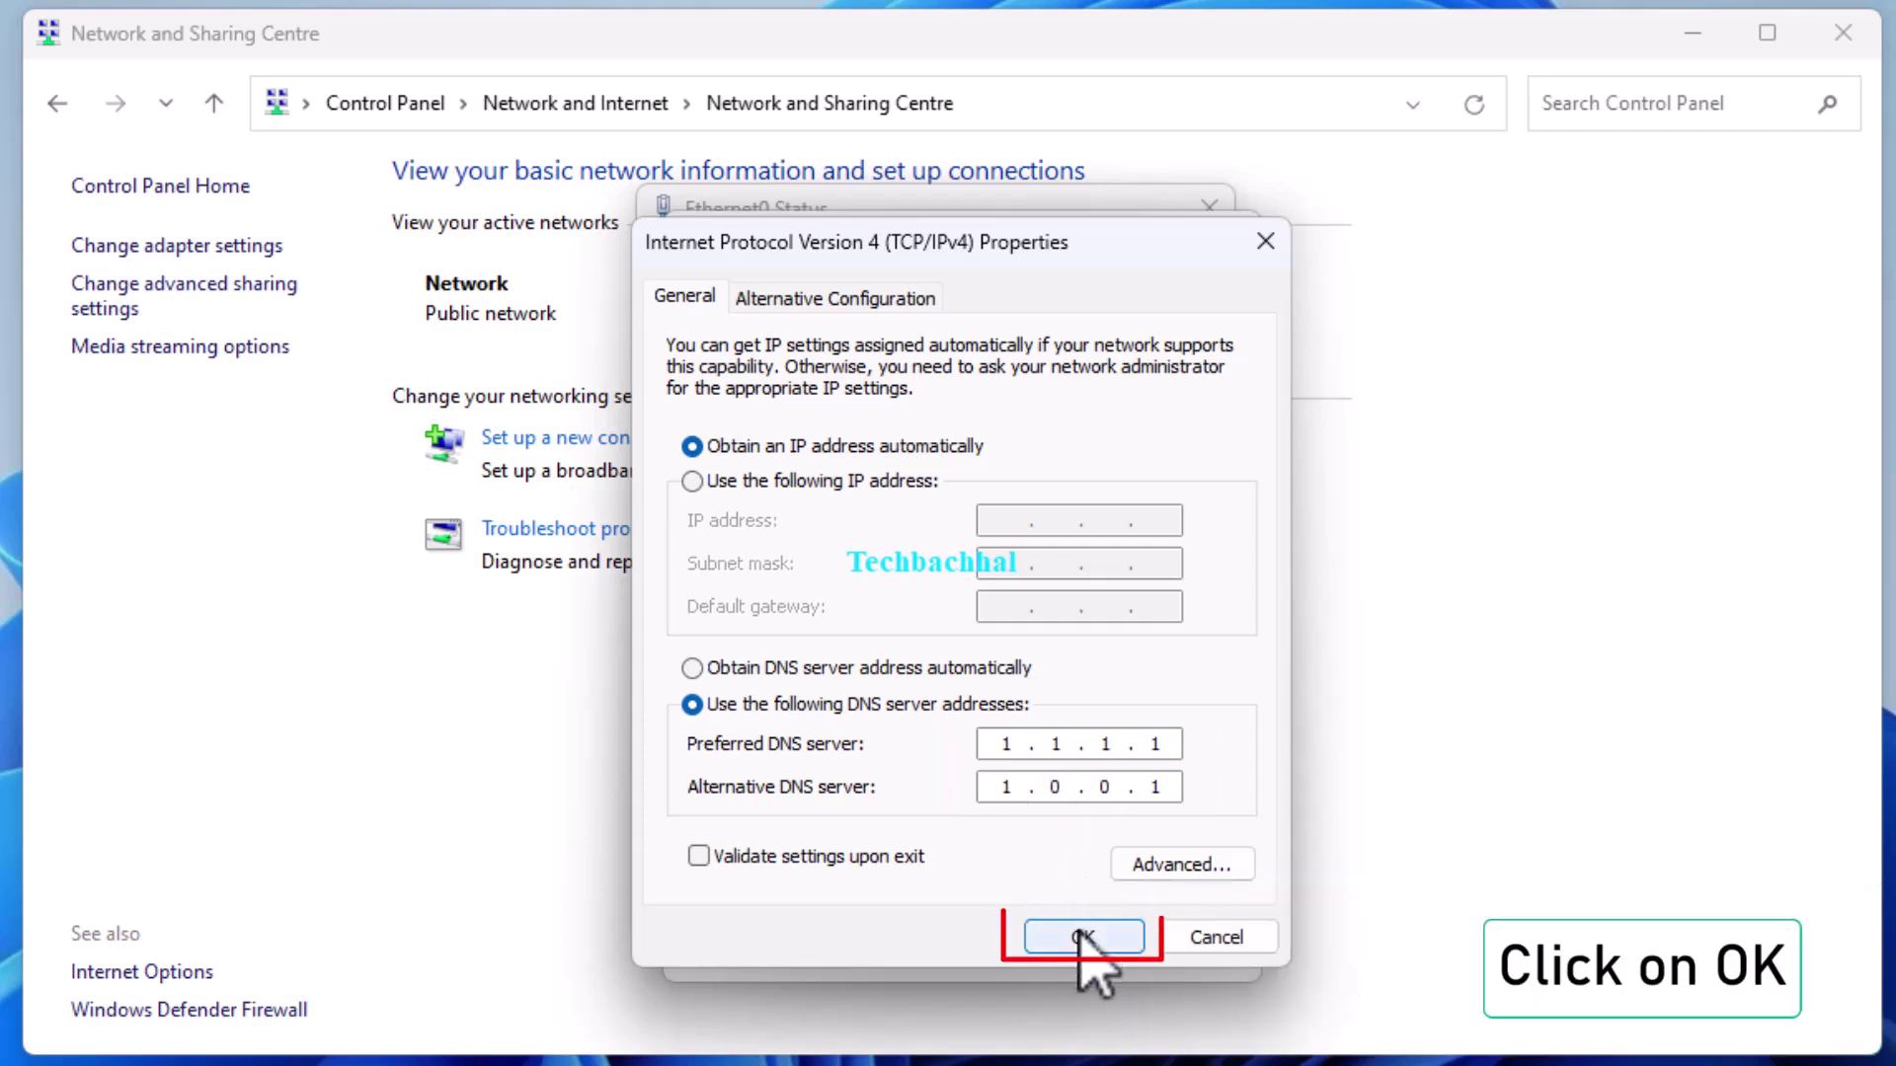
{"action": "left_click", "coordinate": [1083, 936]}
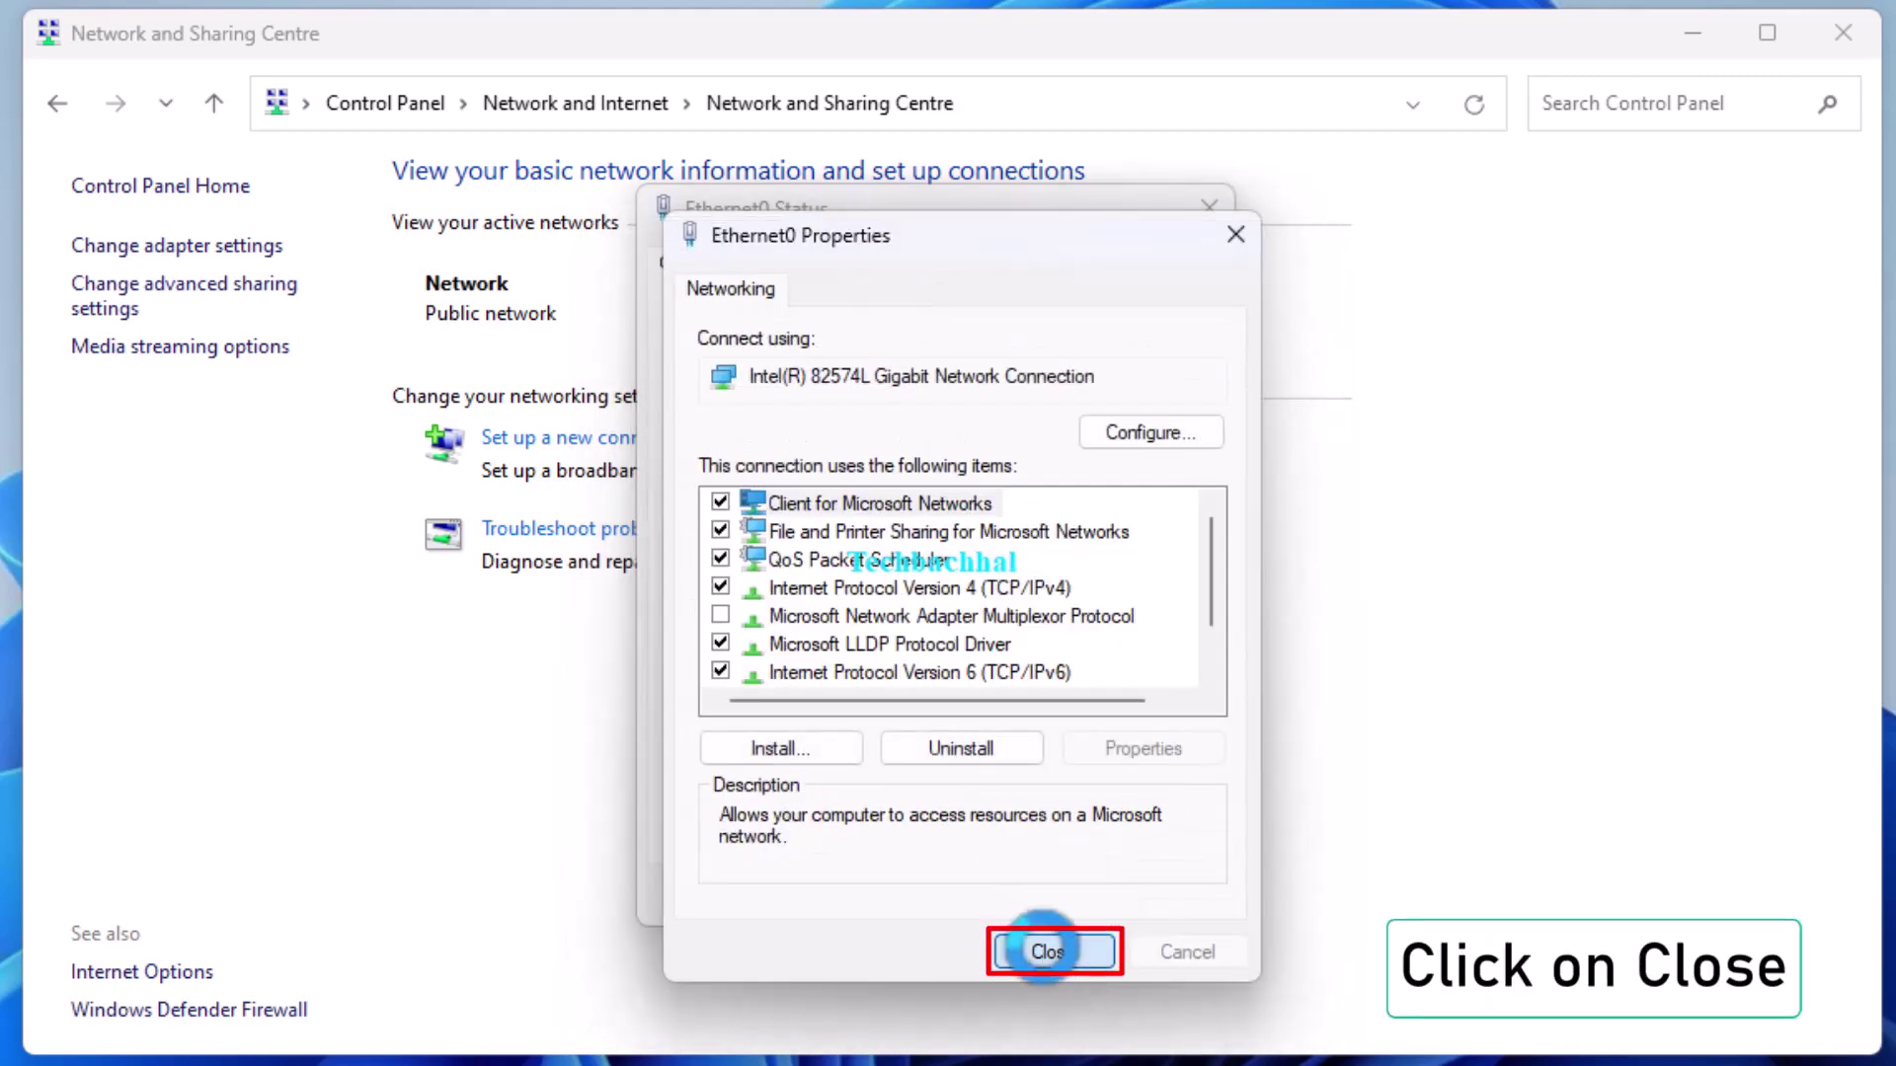
{"action": "left_click", "coordinate": [1054, 952]}
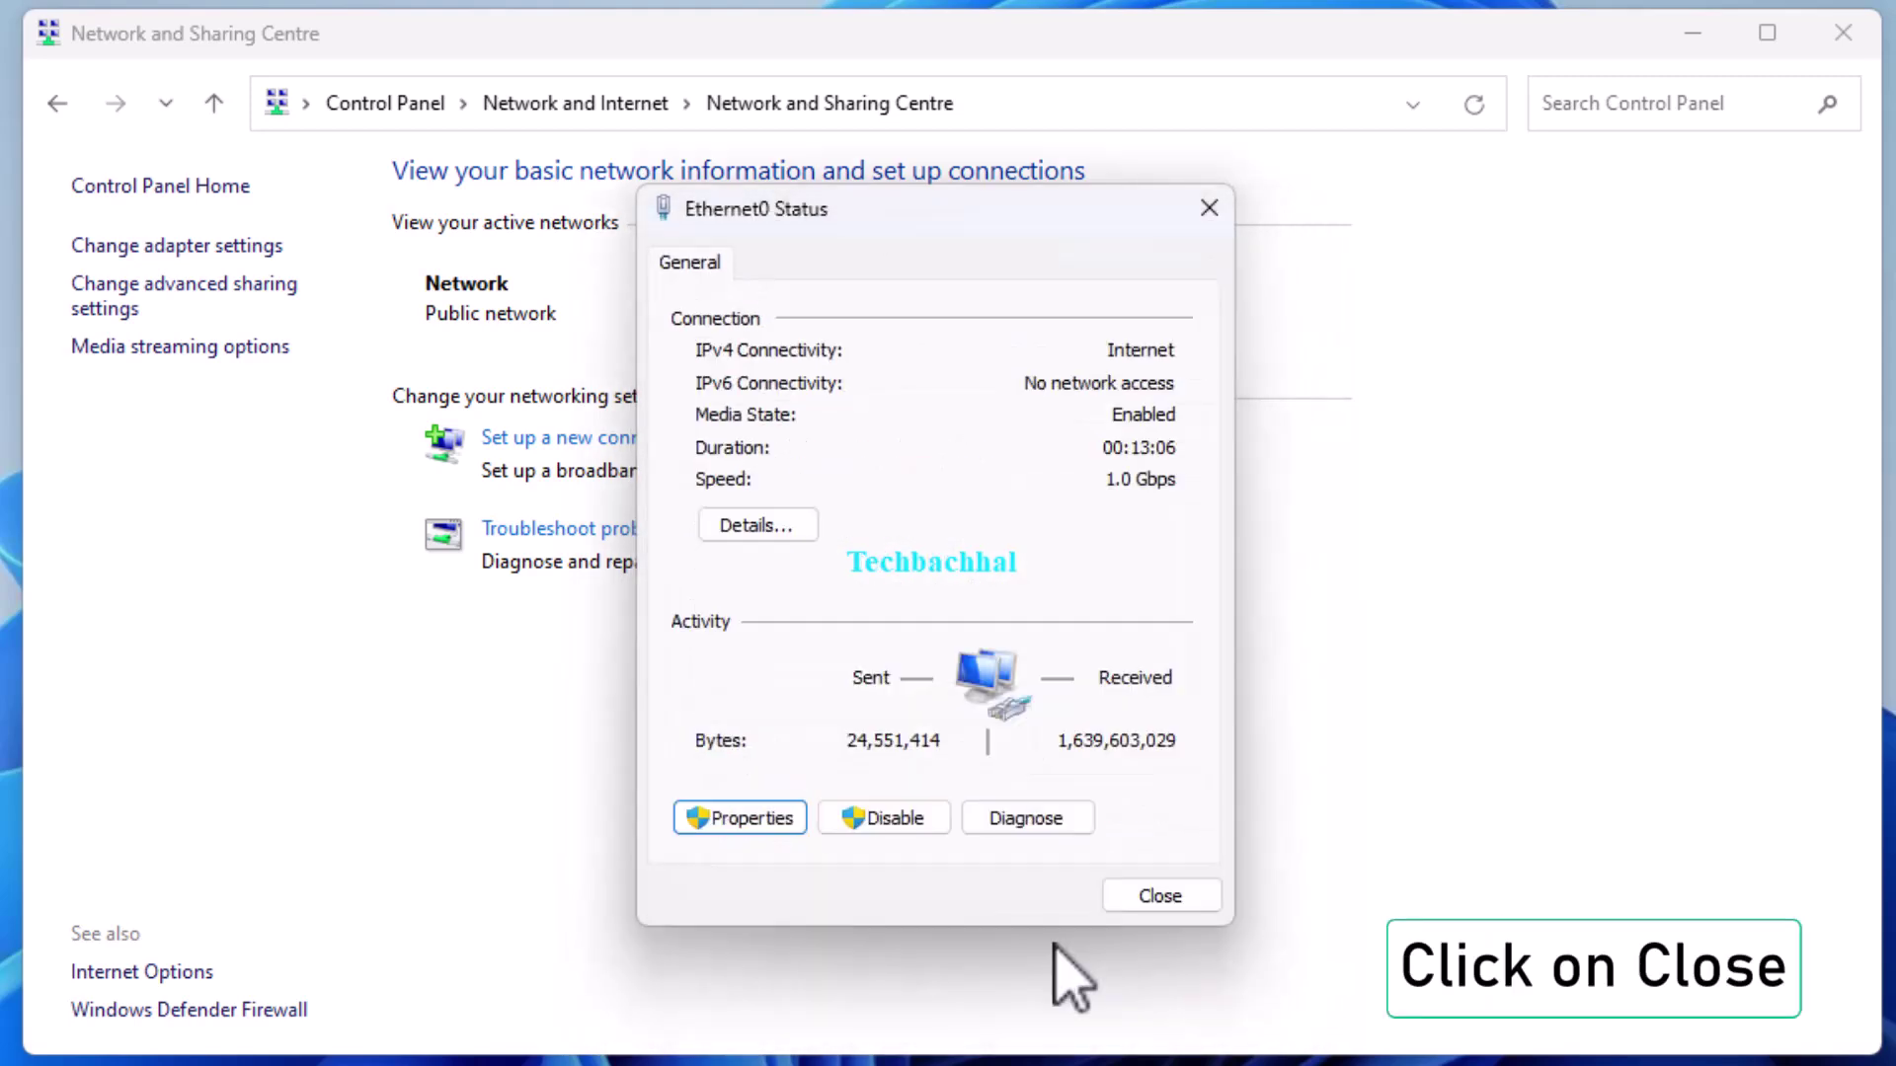
{"action": "left_click", "coordinate": [1161, 895]}
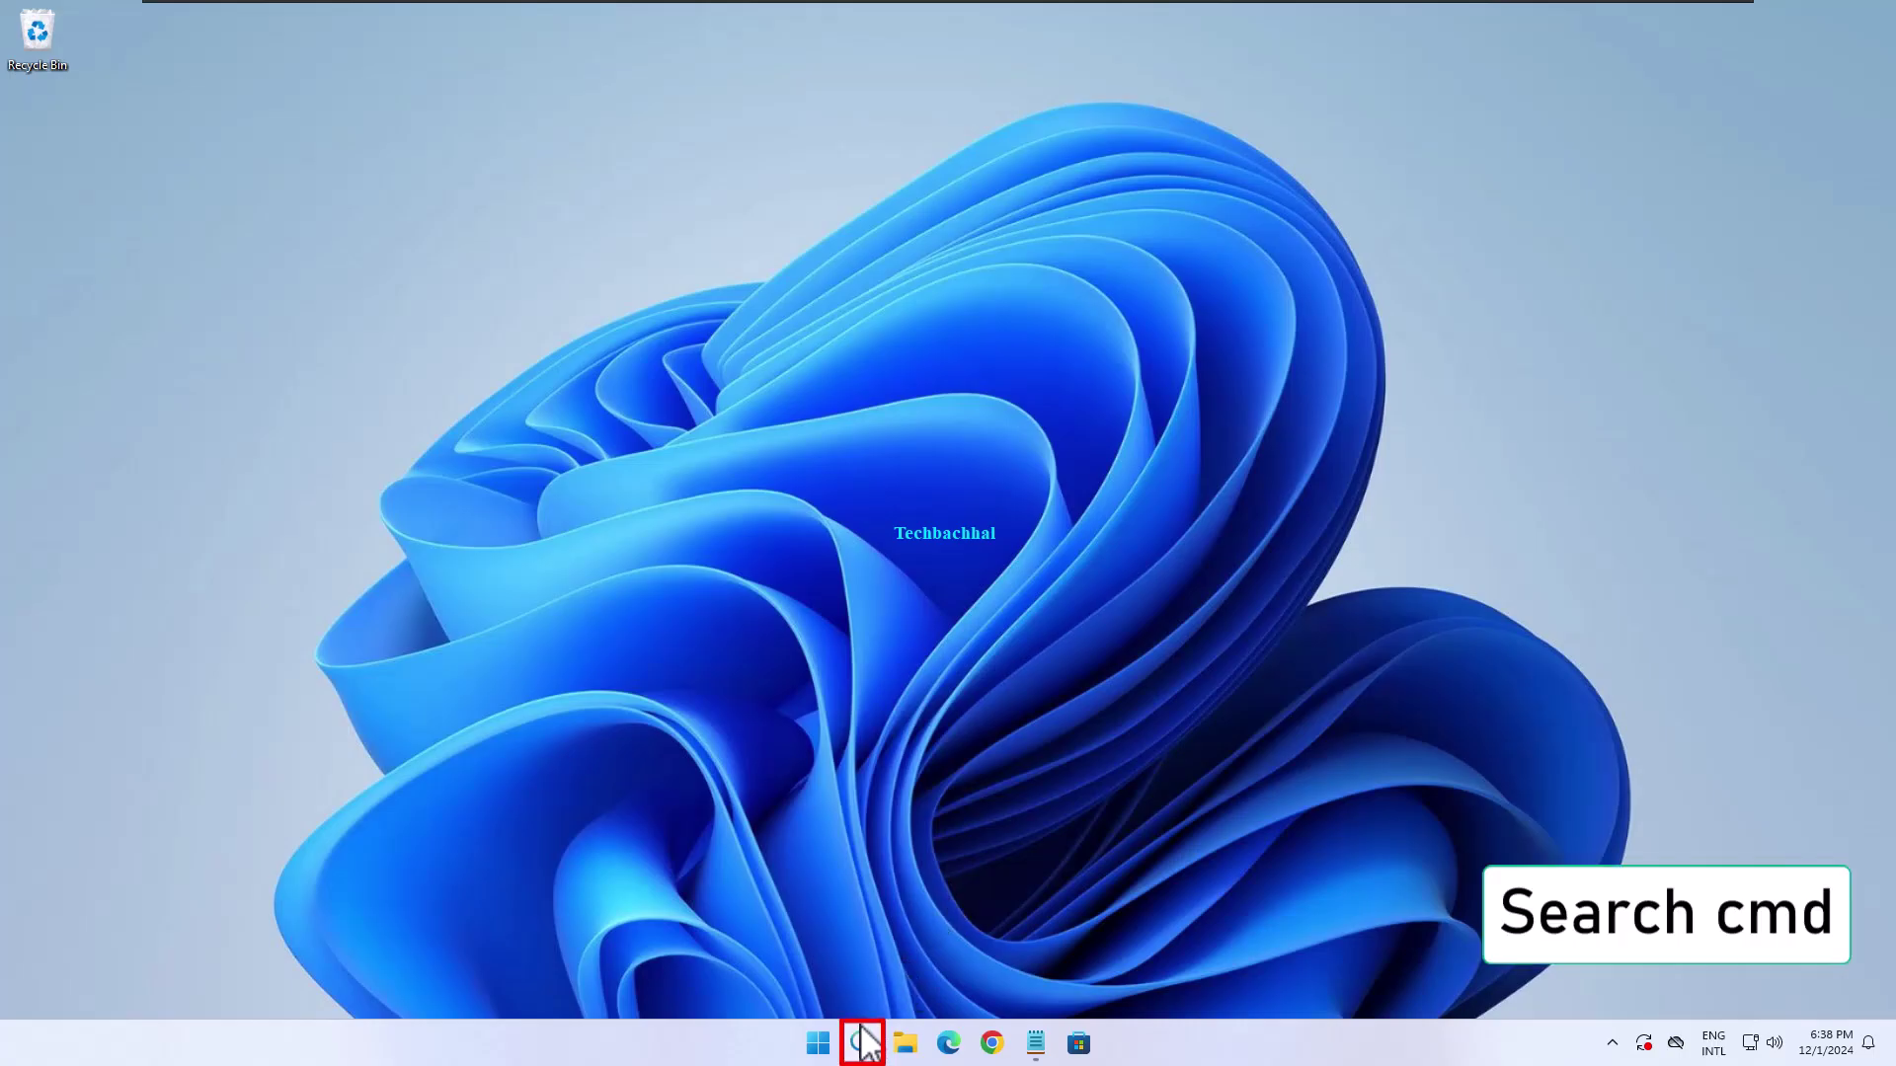
Search for 'cmd' and run Command Prompt as administrator
{"action": "left_click", "coordinate": [862, 1044]}
{"action": "type", "text": "cmd"}
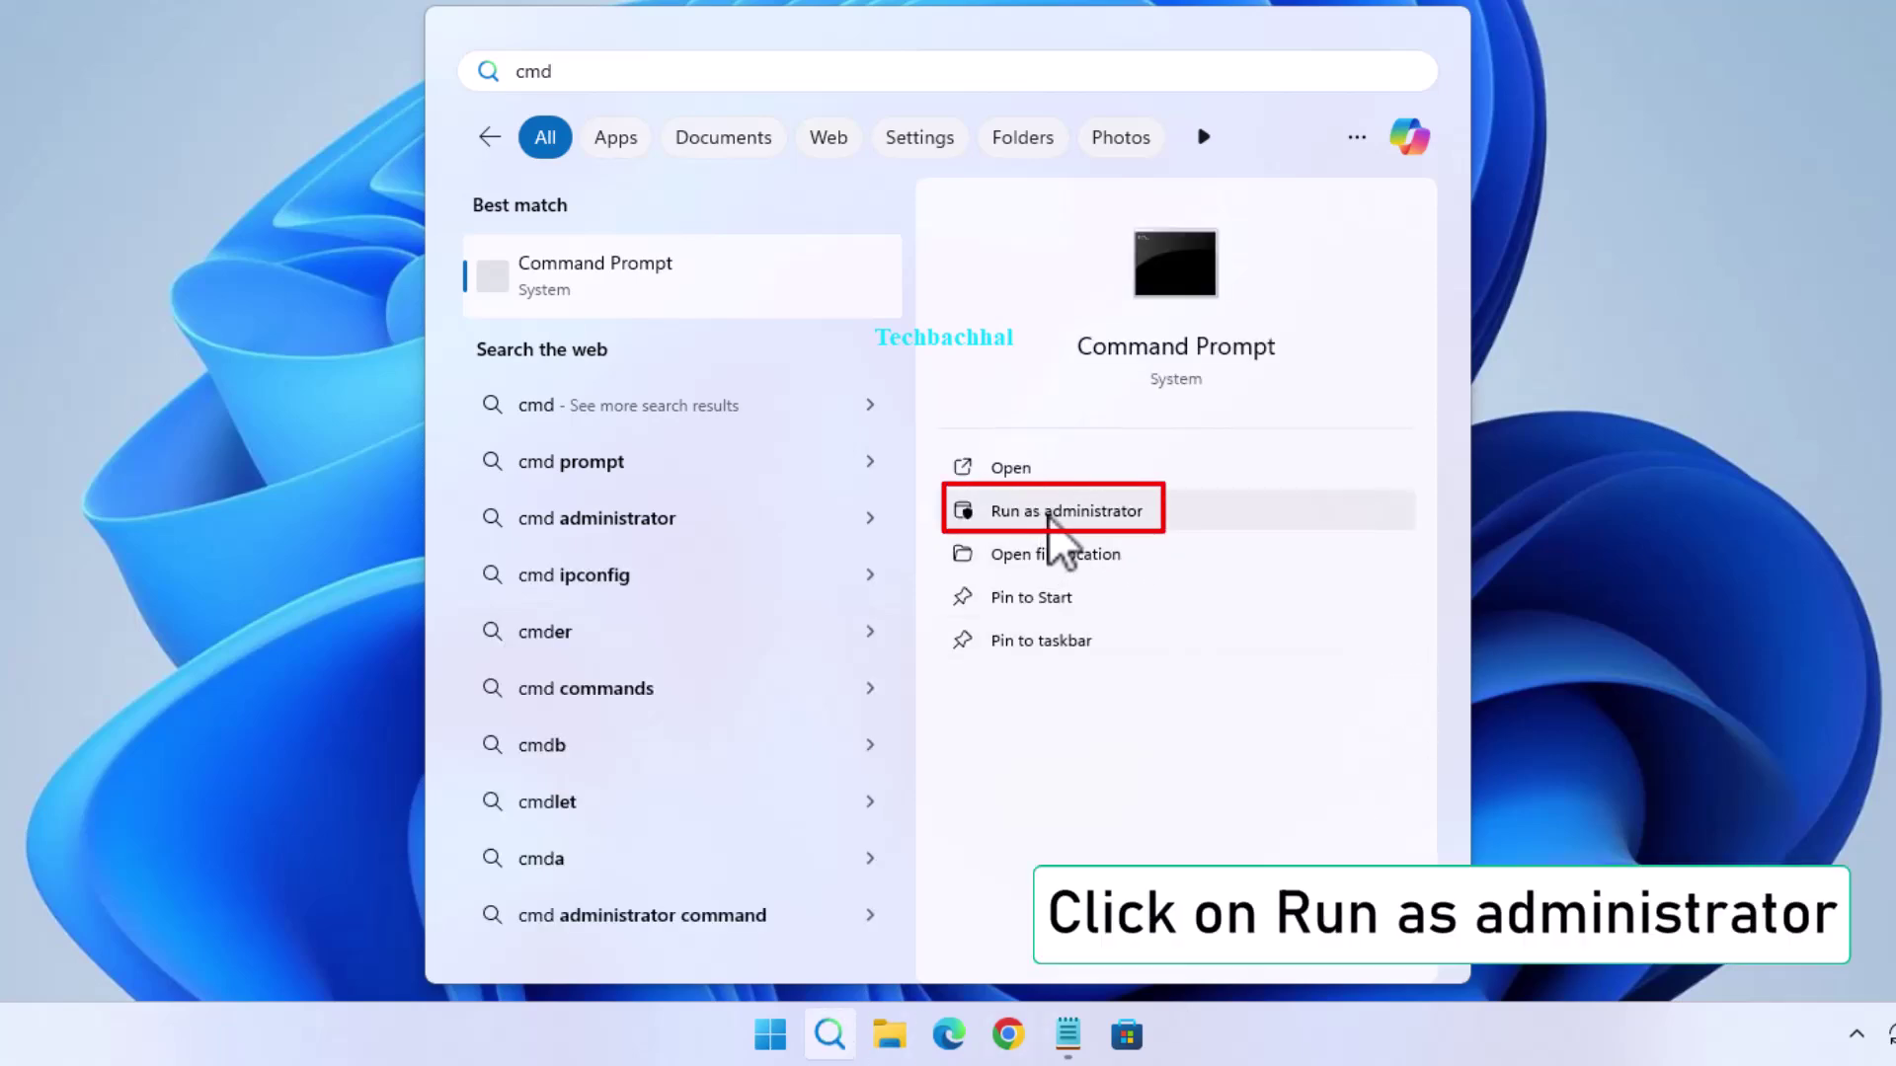
{"action": "left_click", "coordinate": [1050, 518]}
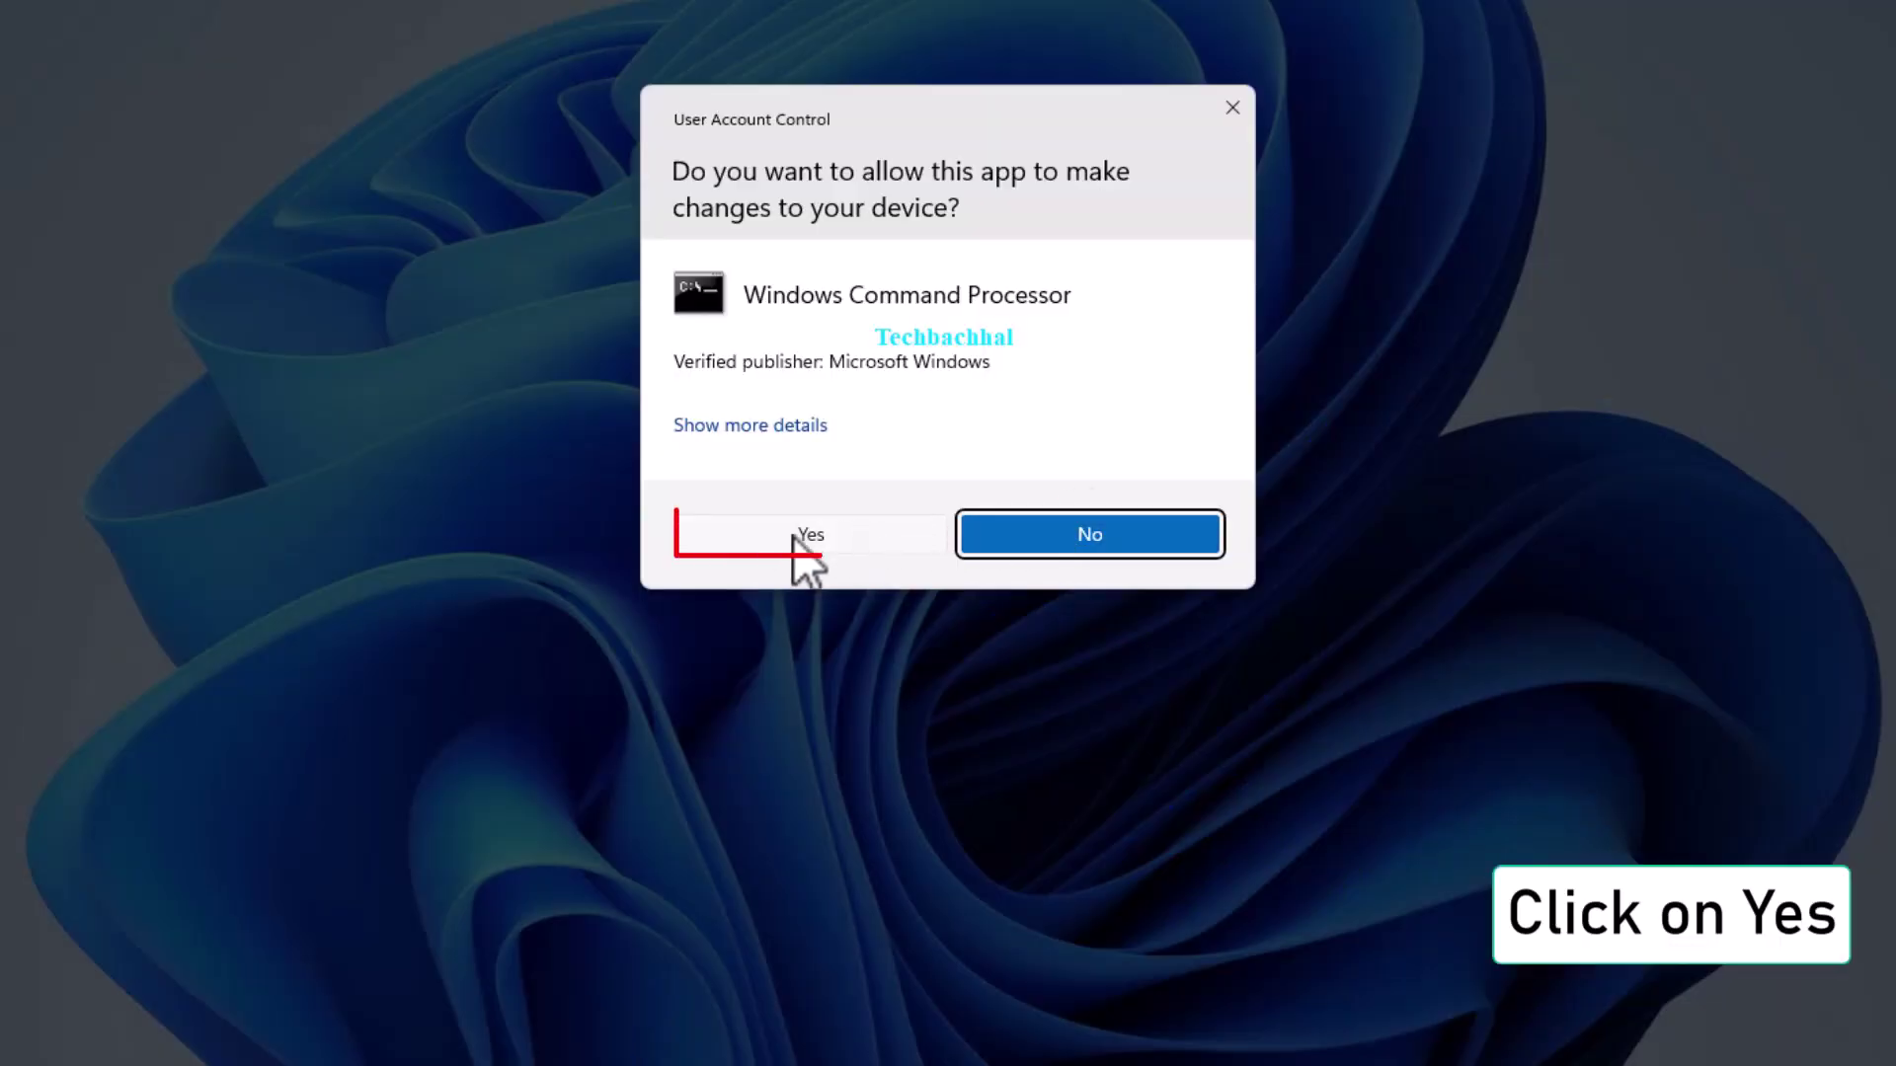
Approve elevation and run 'netsh int ip reset c:\resetlog.txt' copied from the Notepad notes
{"action": "left_click", "coordinate": [810, 535]}
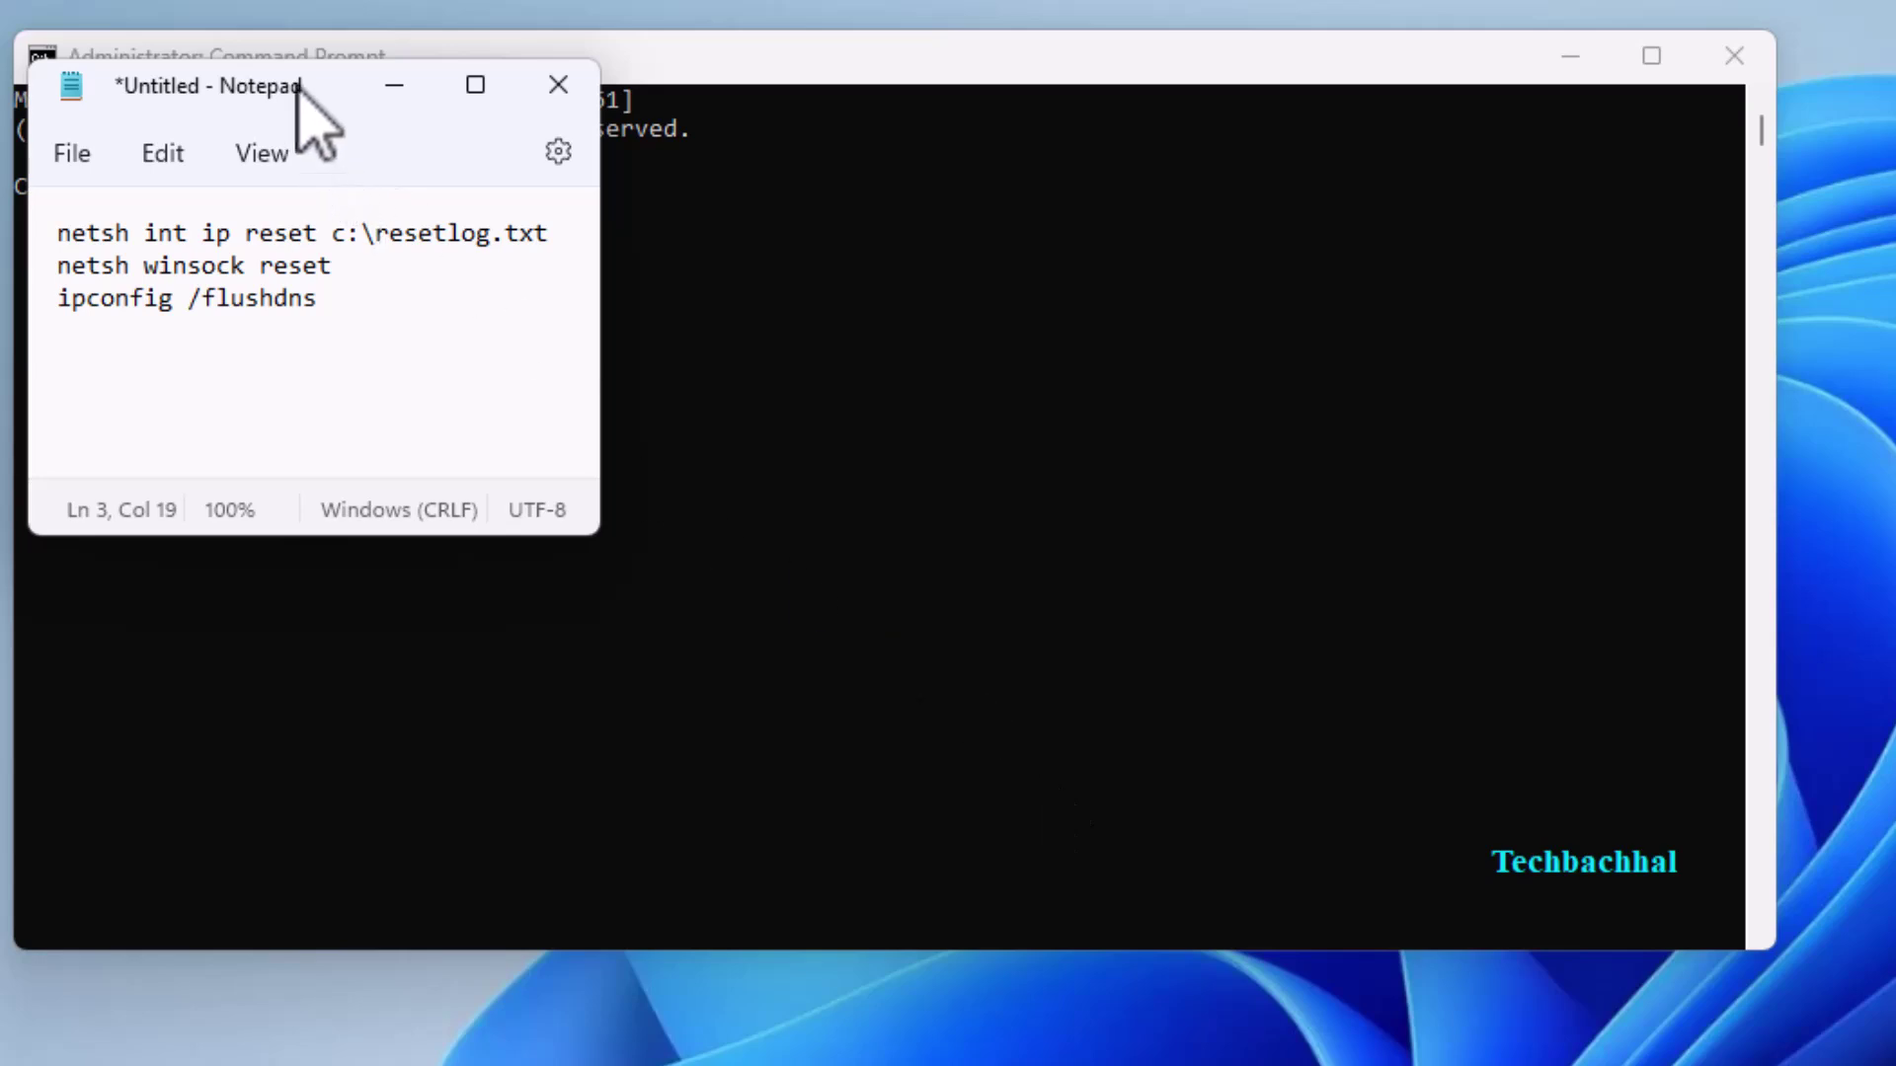
{"action": "left_click_drag", "start_coordinate": [311, 89], "coordinate": [1409, 280]}
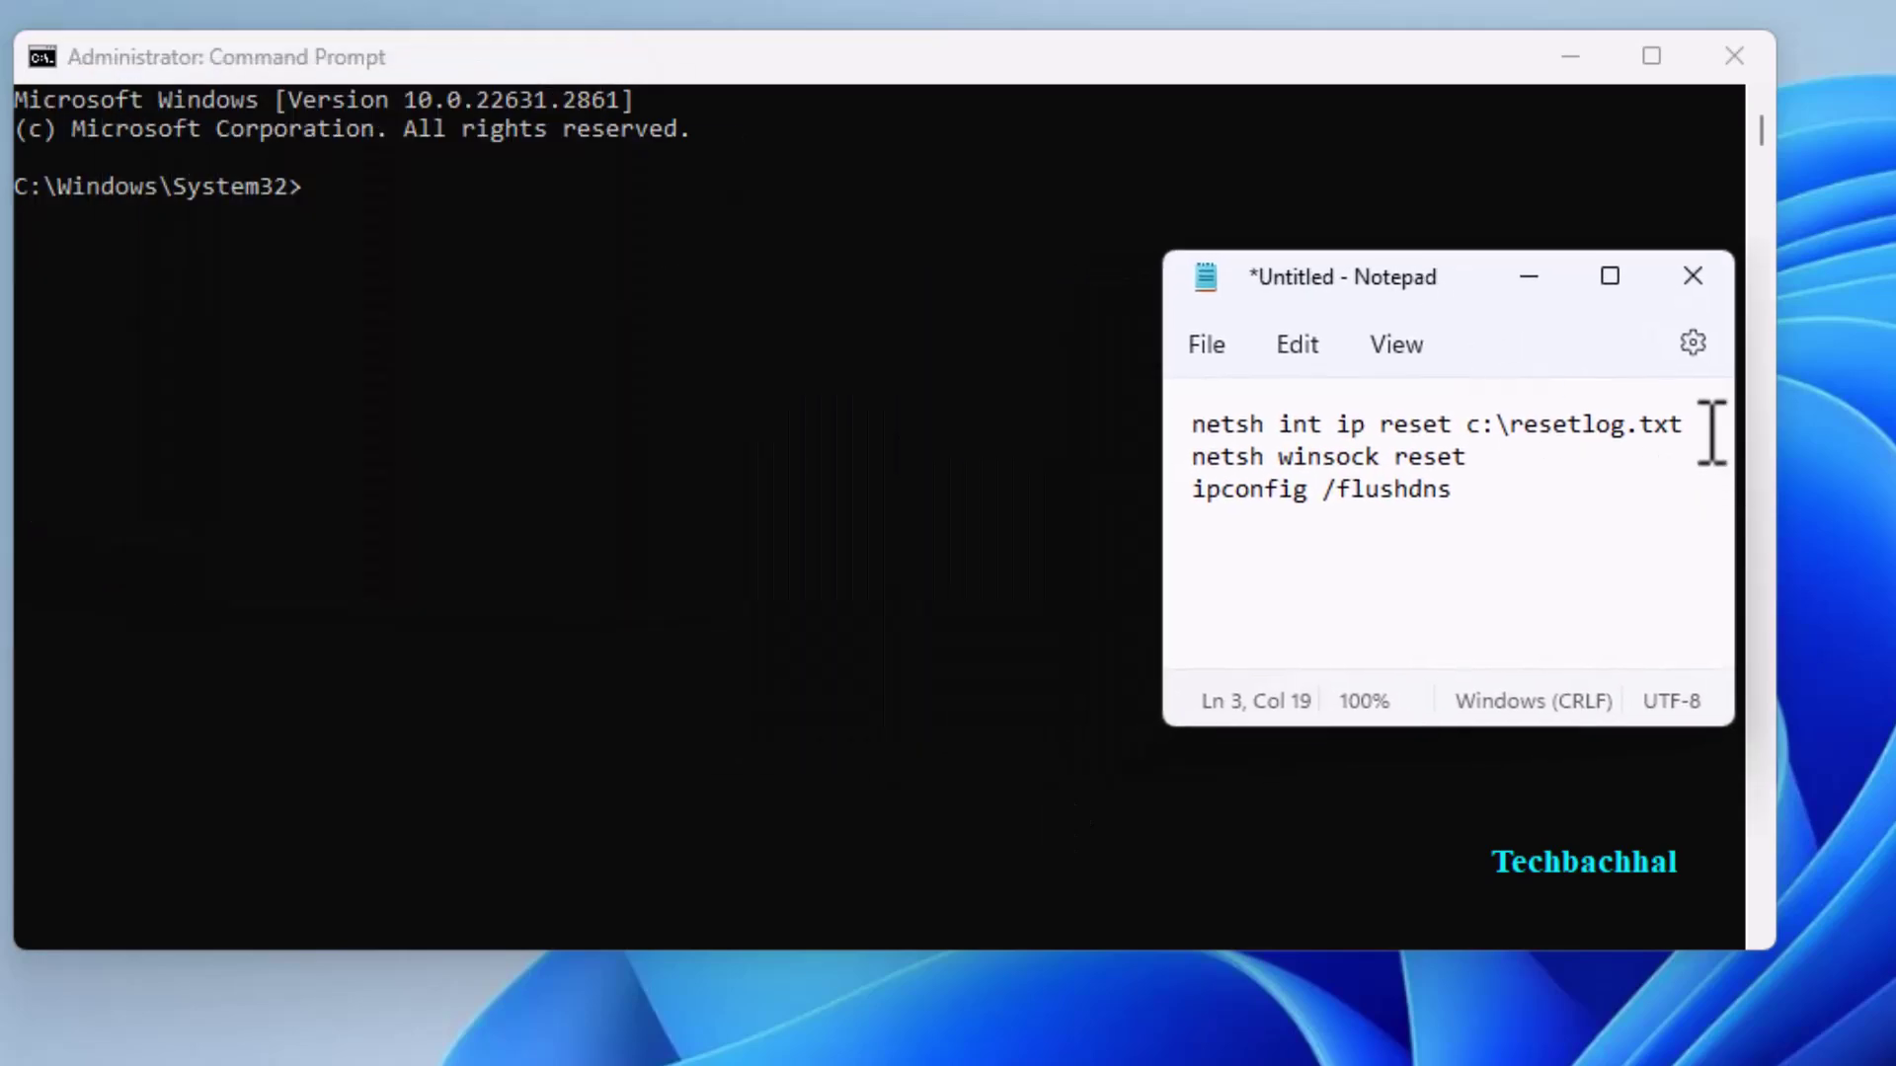
{"action": "left_click_drag", "start_coordinate": [1689, 427], "coordinate": [1104, 434]}
{"action": "key", "text": "ctrl+c"}
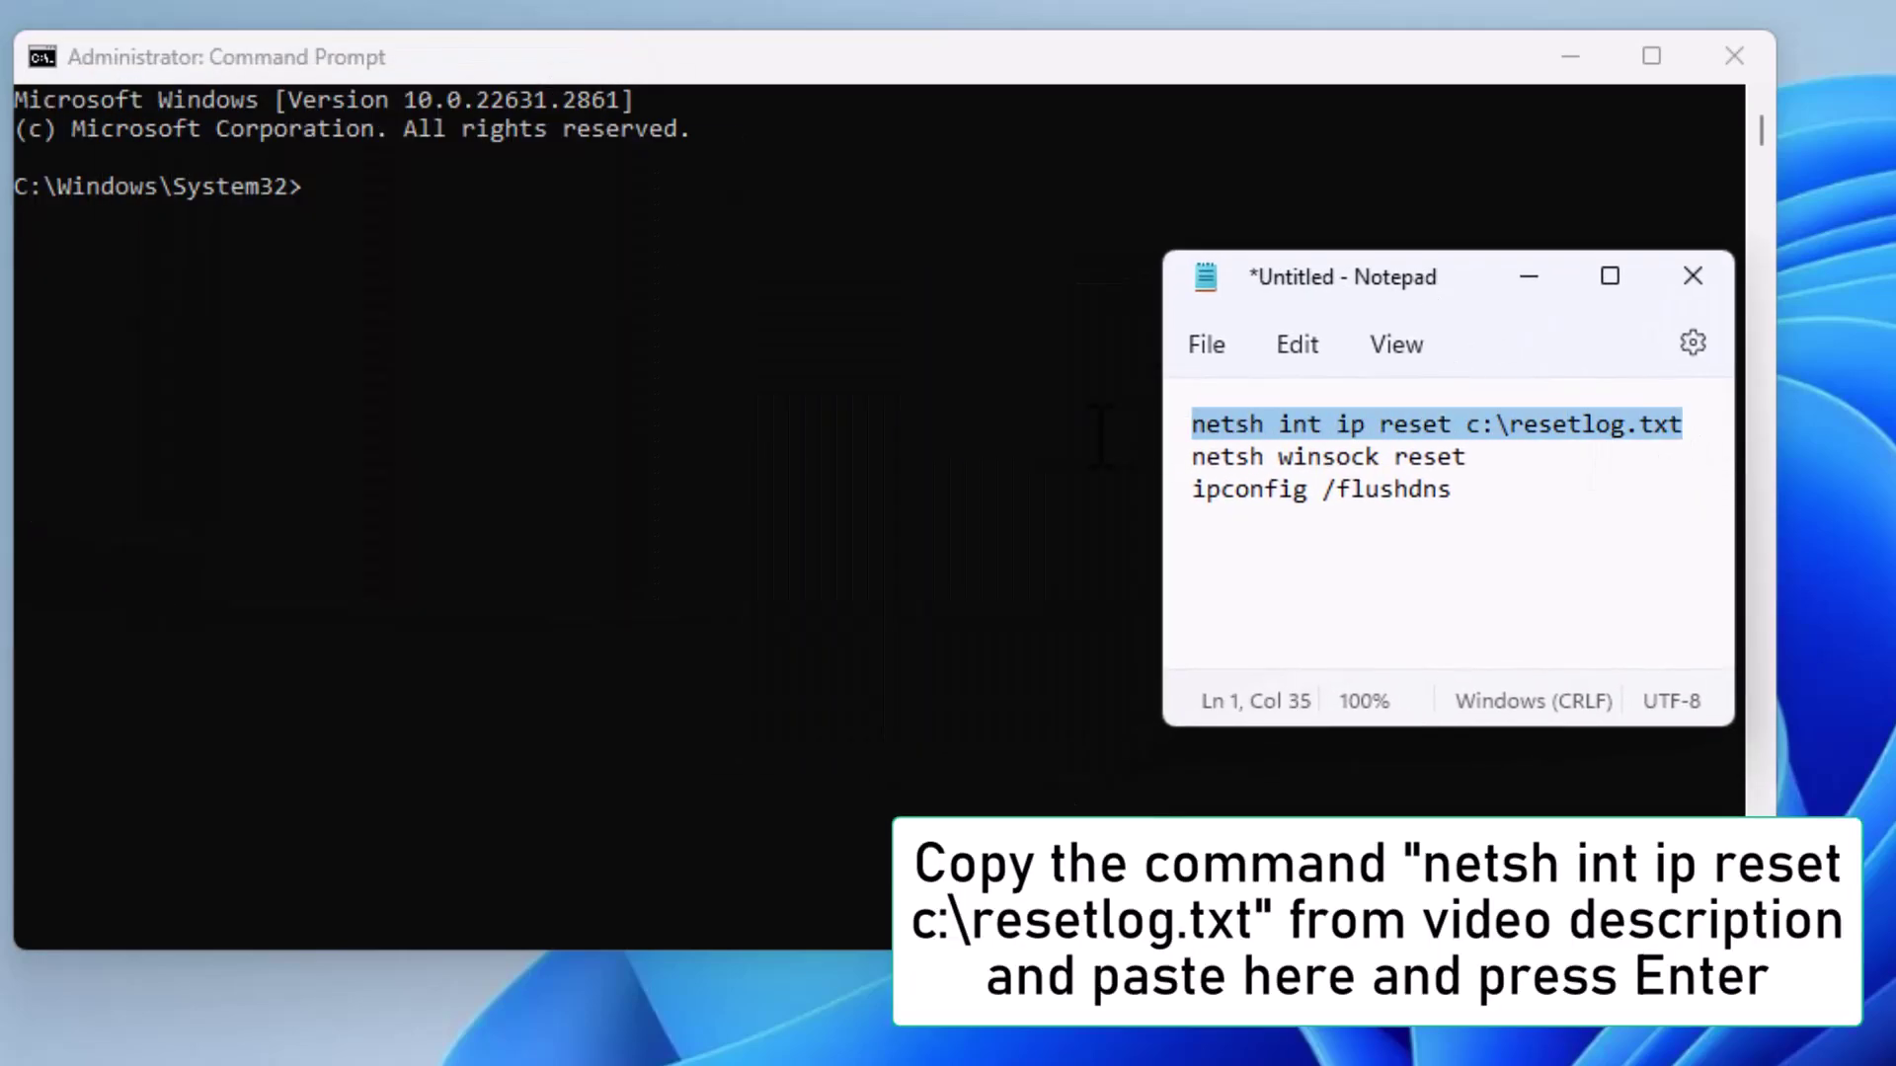
{"action": "left_click", "coordinate": [1529, 276]}
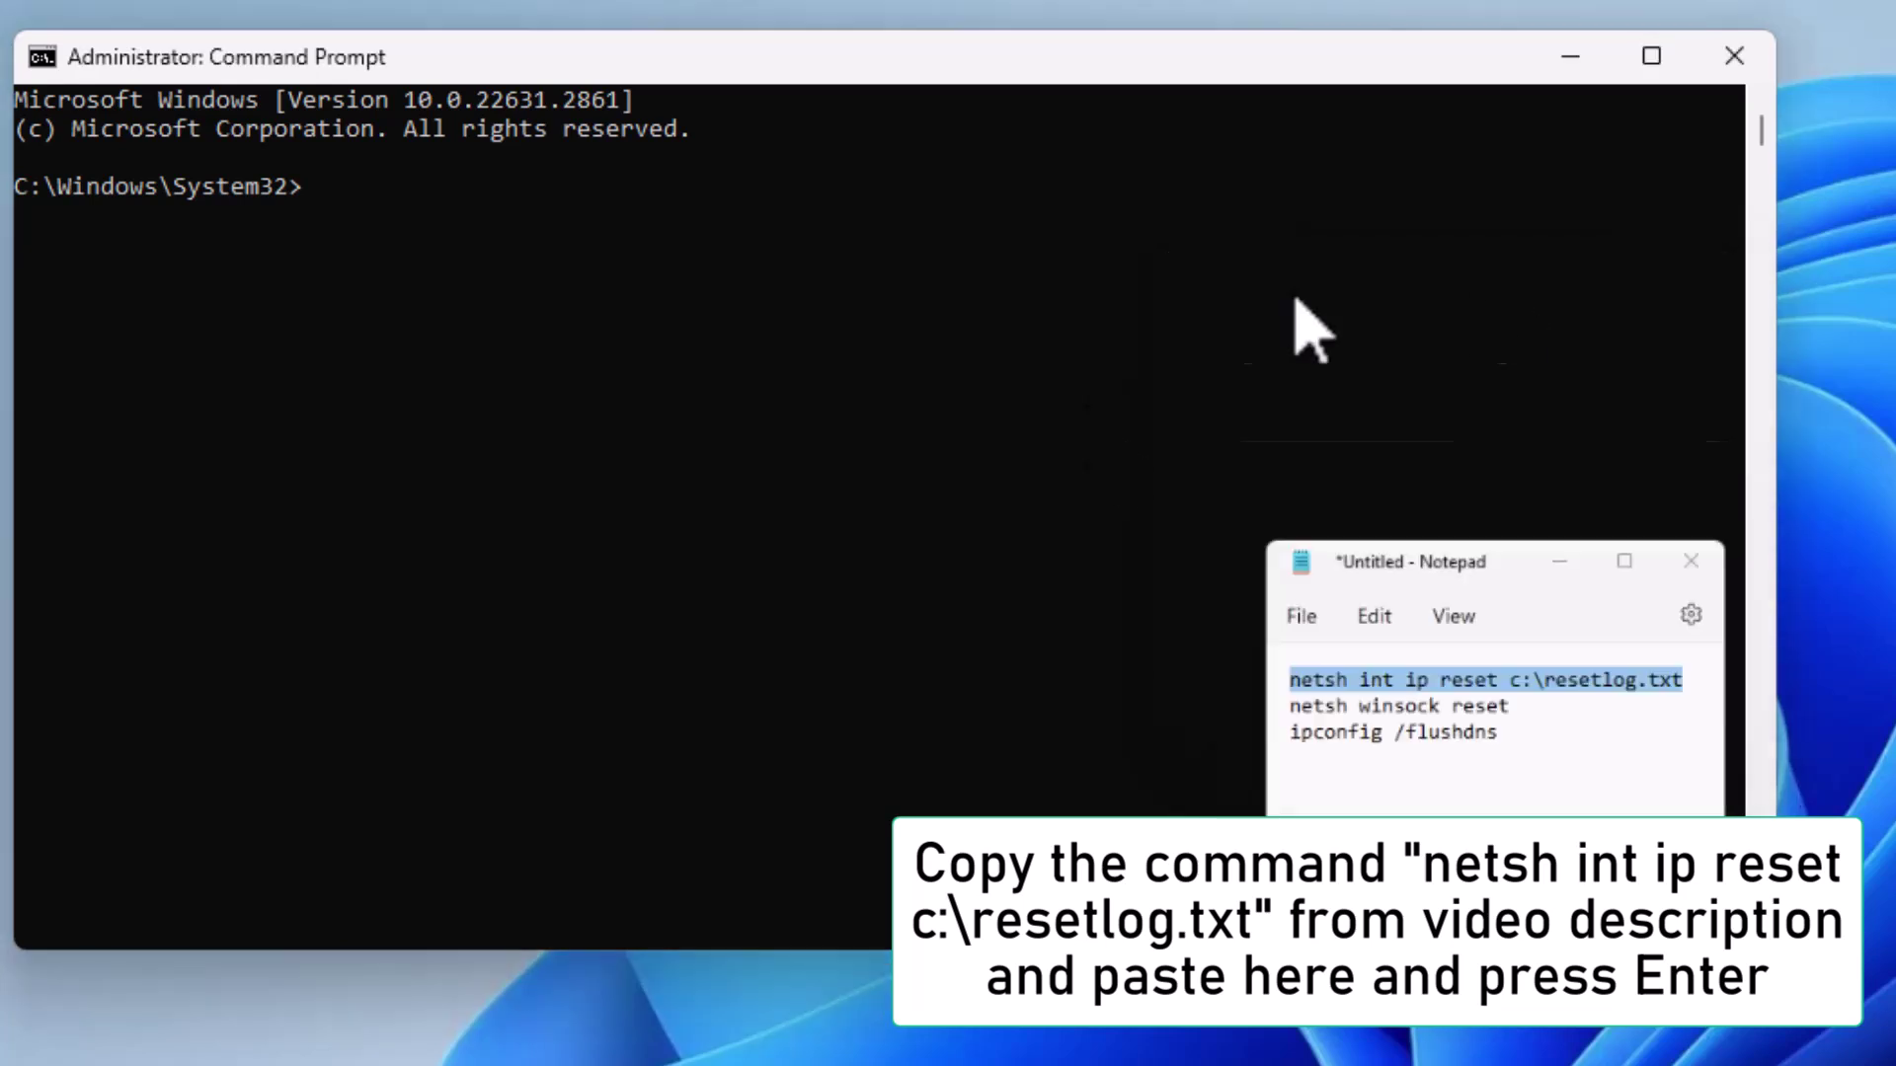
{"action": "key", "text": "ctrl+v"}
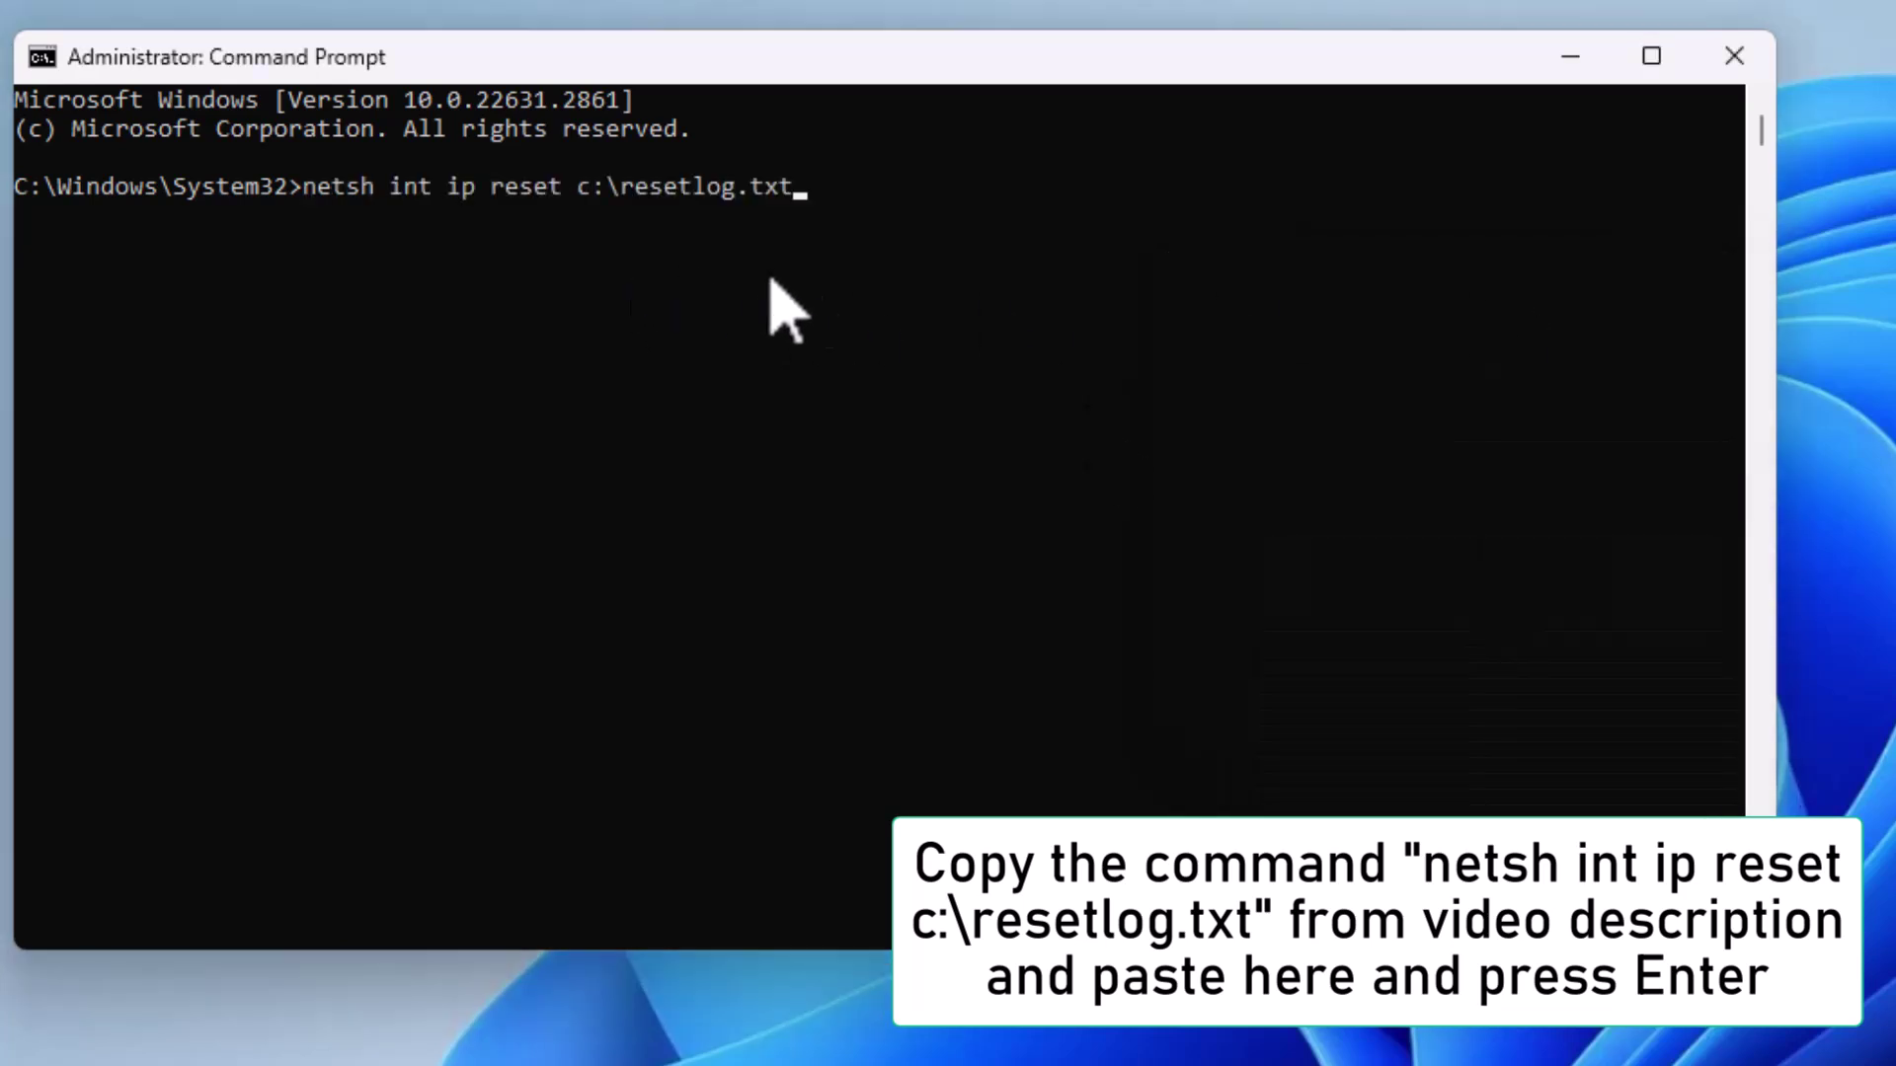
{"action": "key", "text": "Return"}
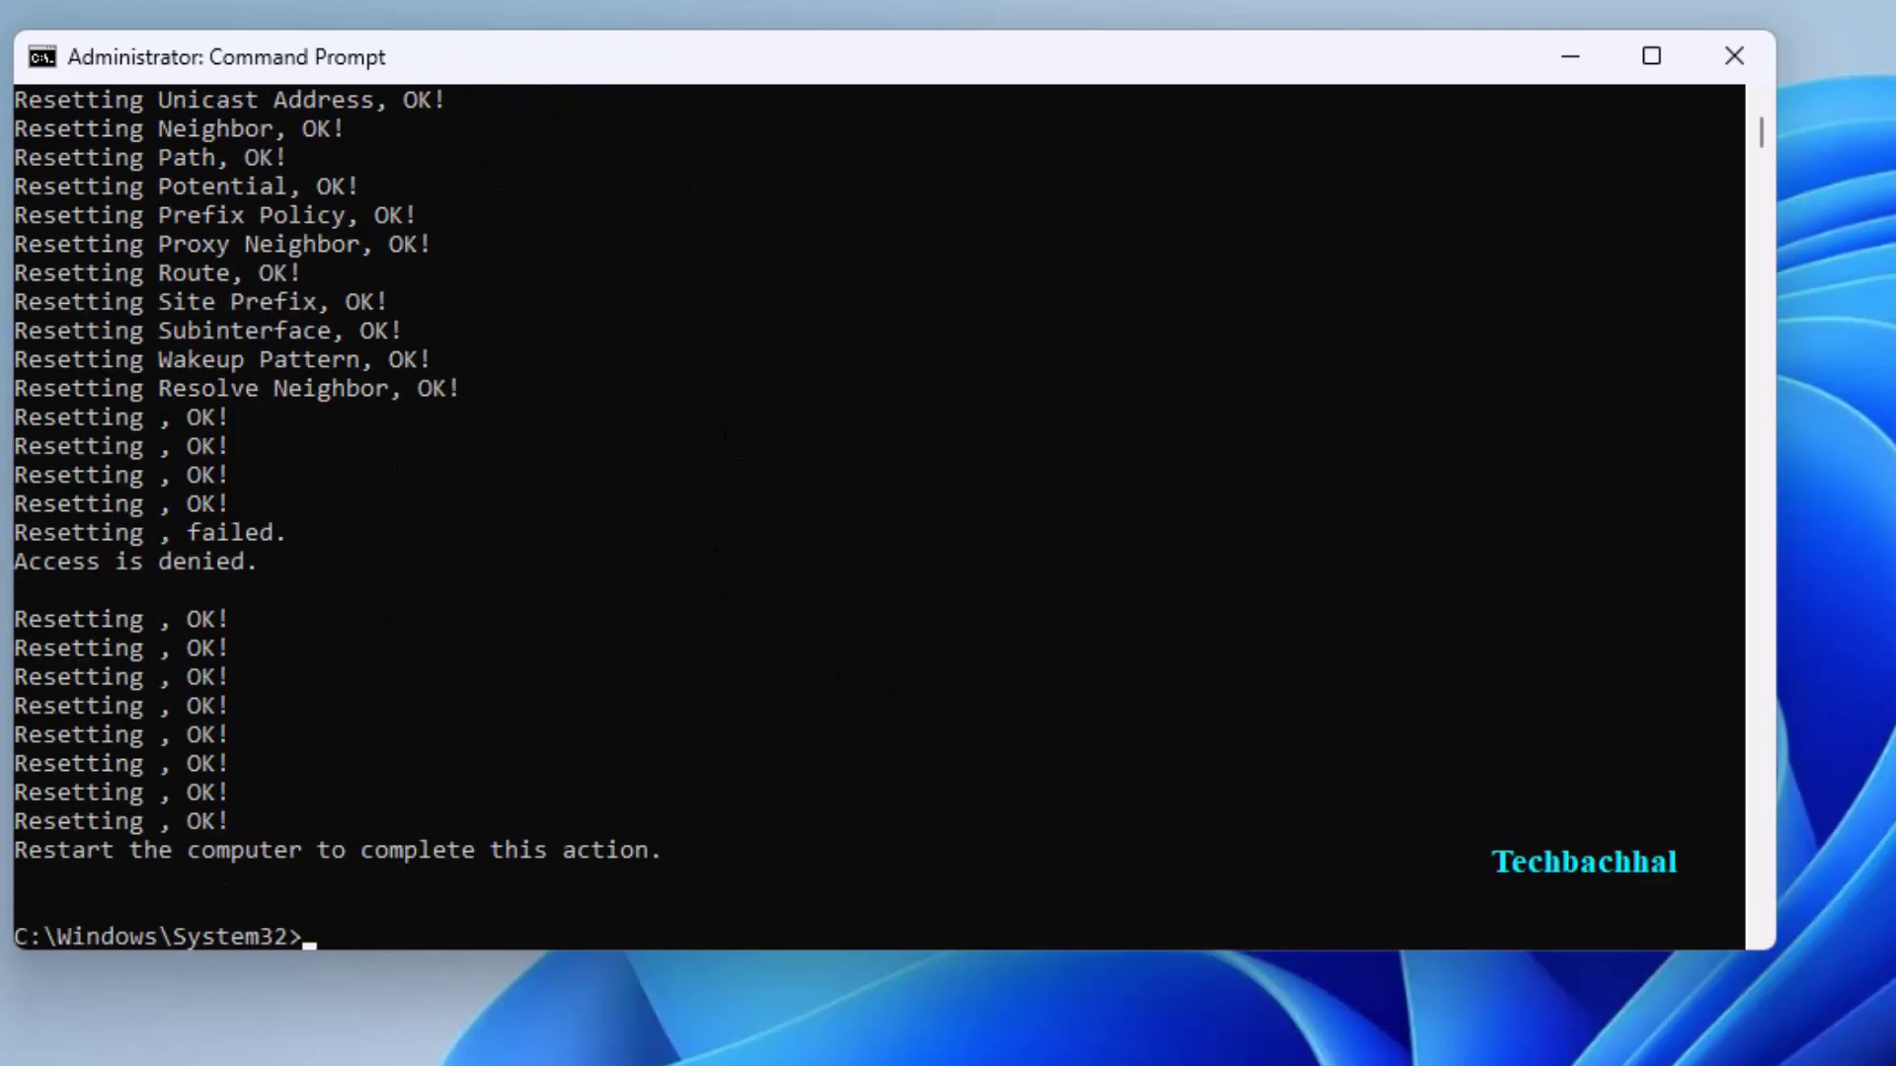
{"action": "key", "text": "alt+Tab"}
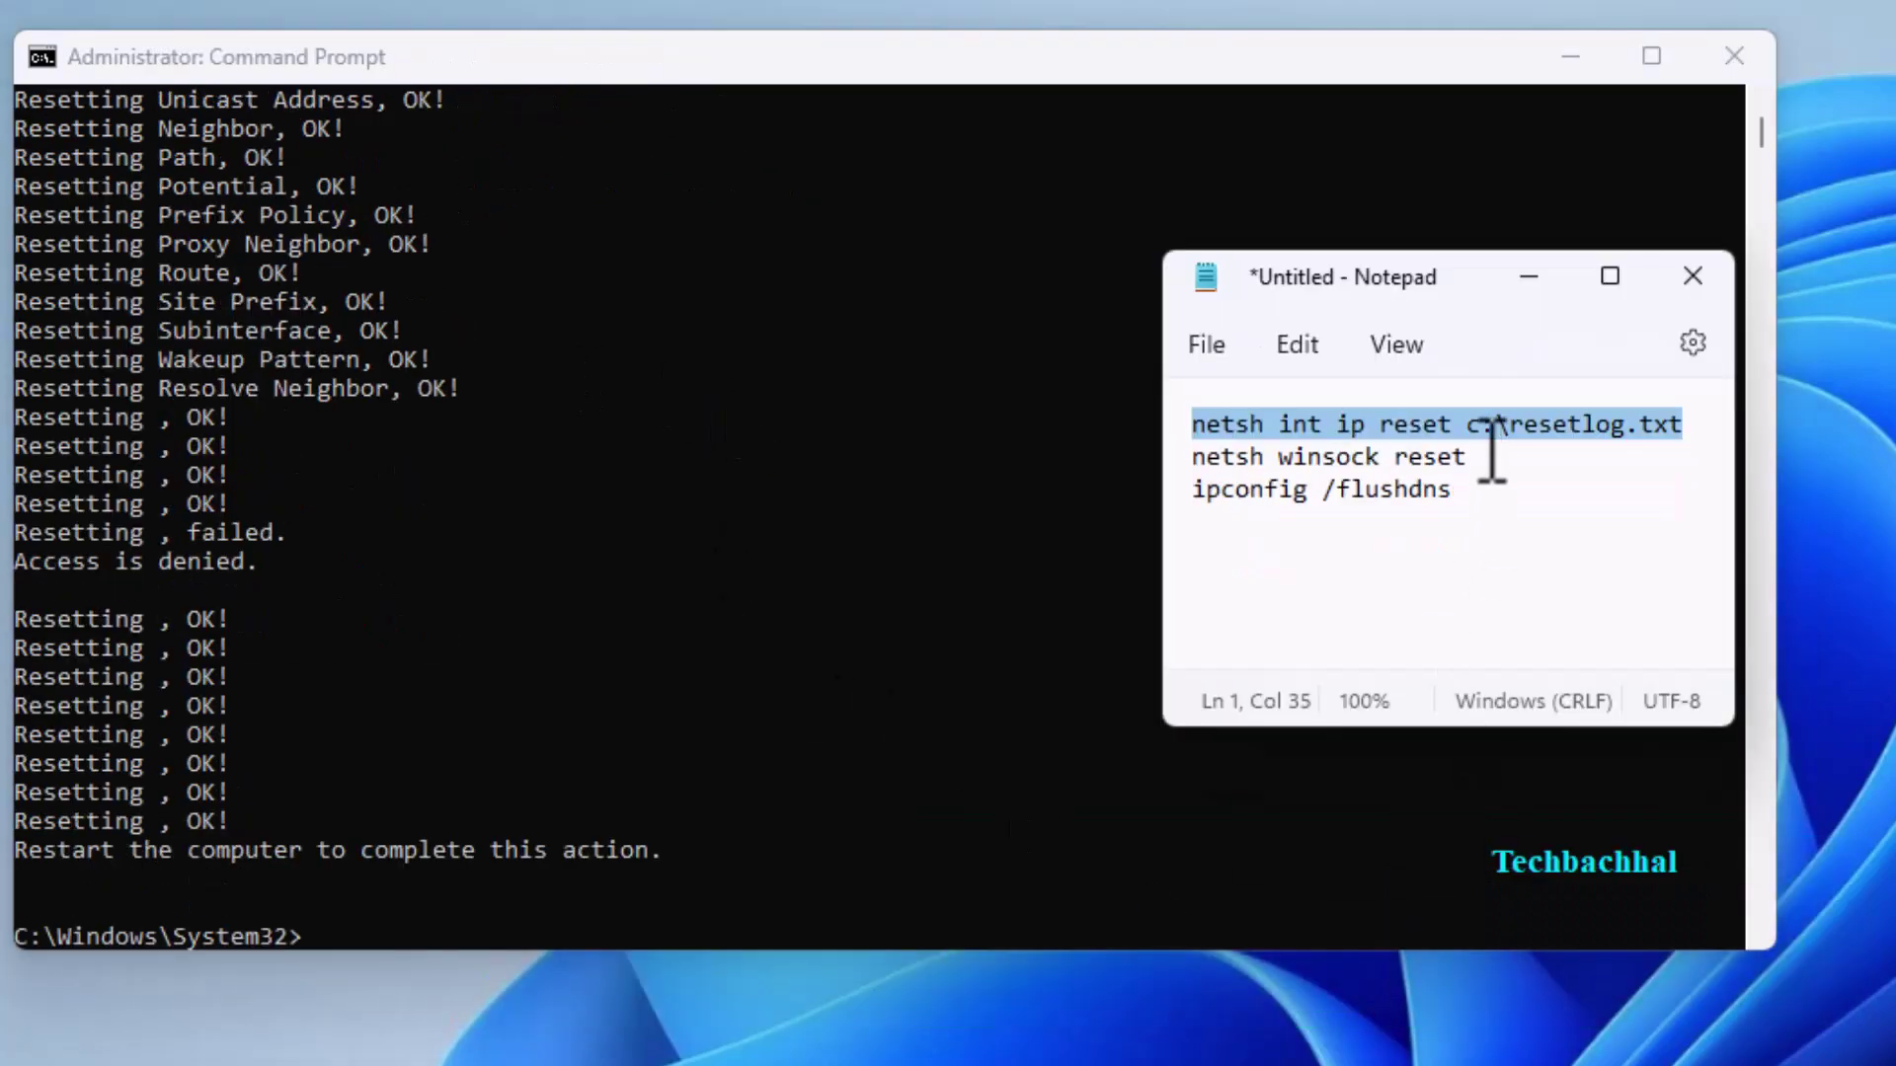
Run 'netsh winsock reset' copied from the Notepad notes
{"action": "left_click_drag", "start_coordinate": [1469, 456], "coordinate": [1138, 452]}
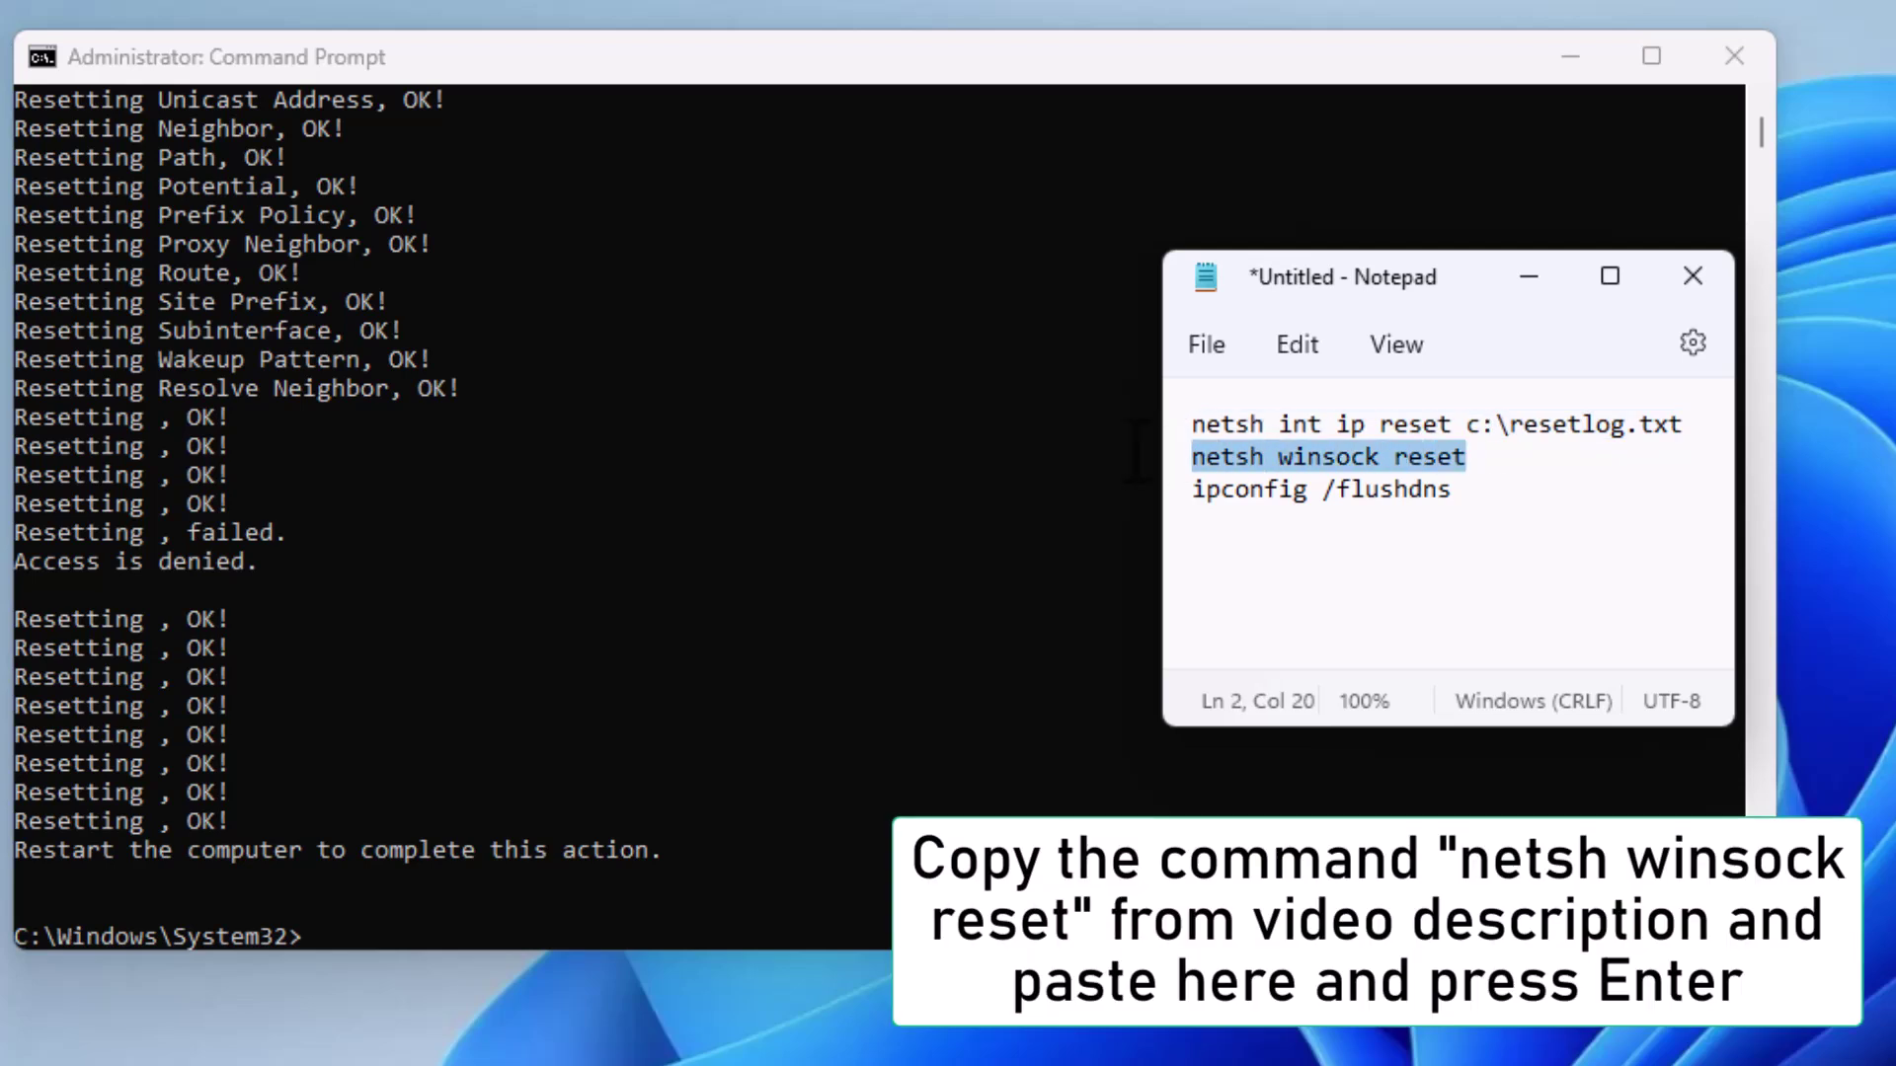
{"action": "left_click", "coordinate": [1529, 277]}
{"action": "right_click", "coordinate": [731, 893]}
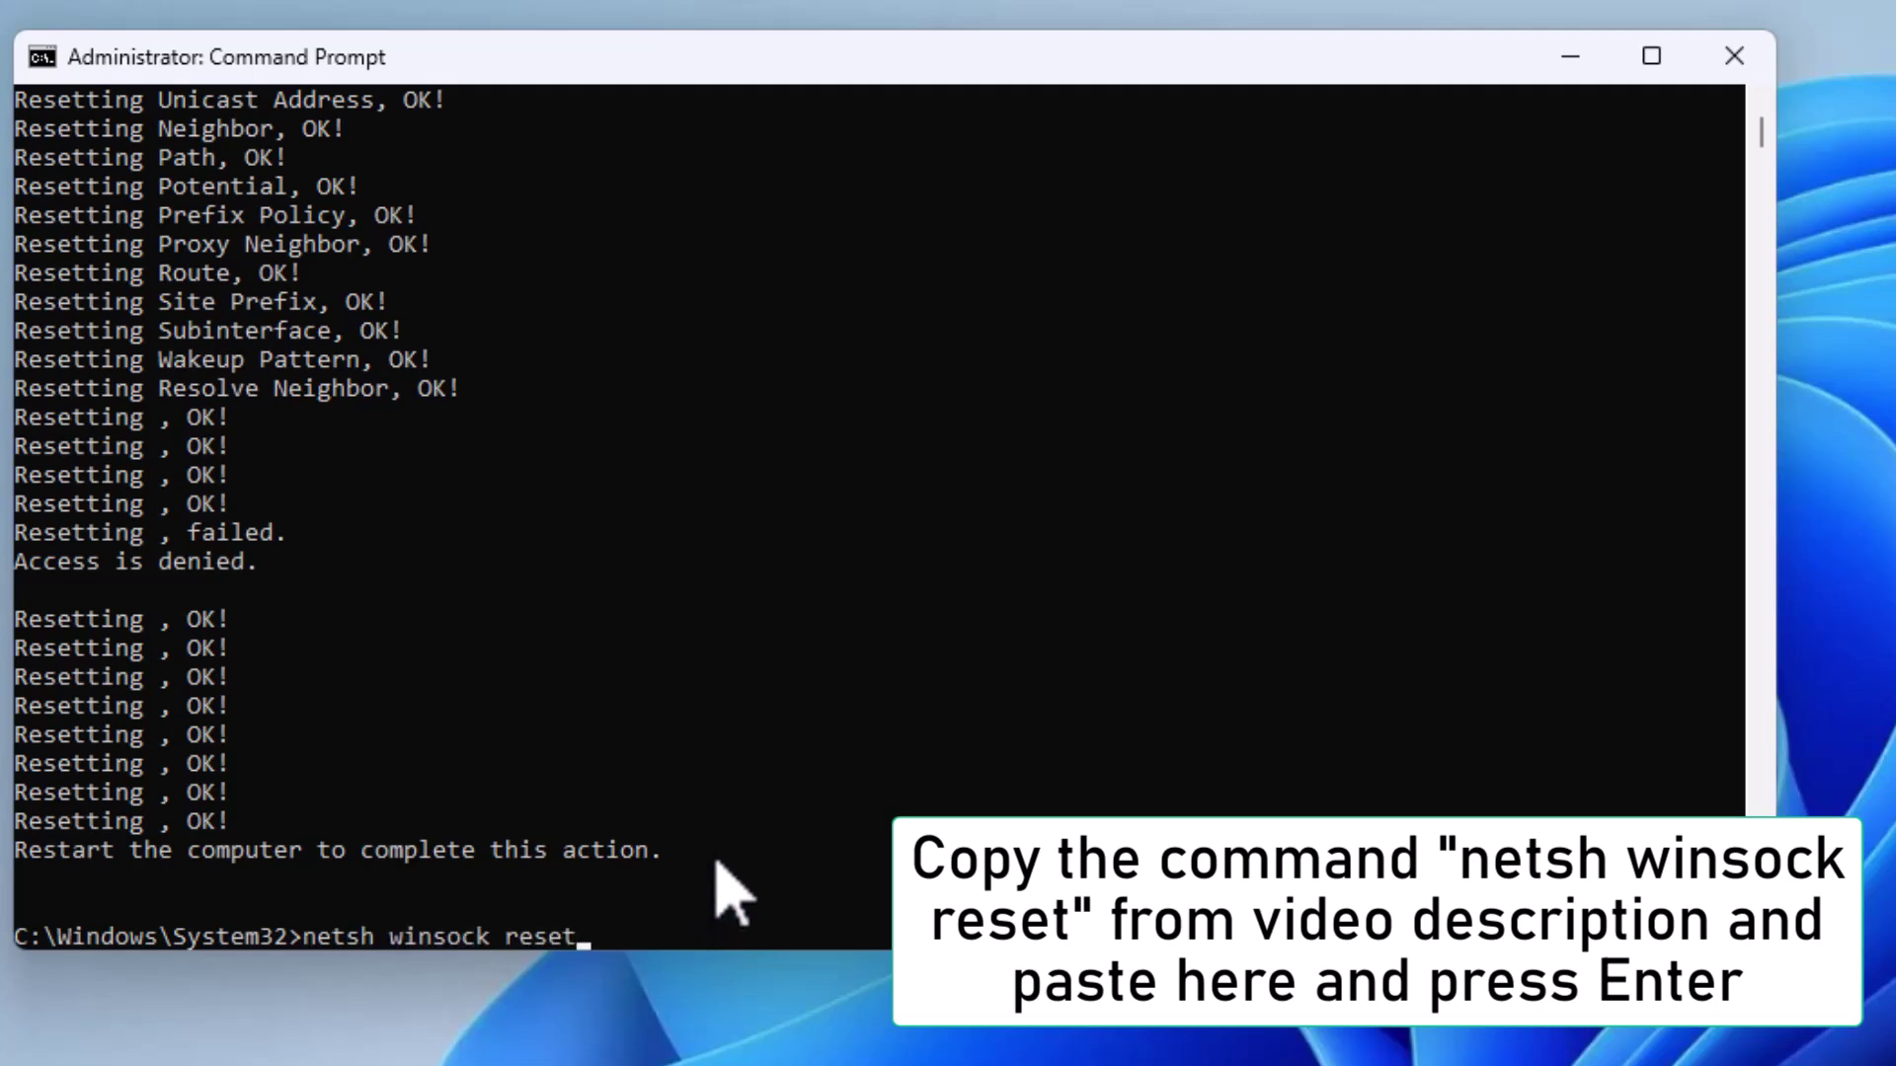
{"action": "key", "text": "Return"}
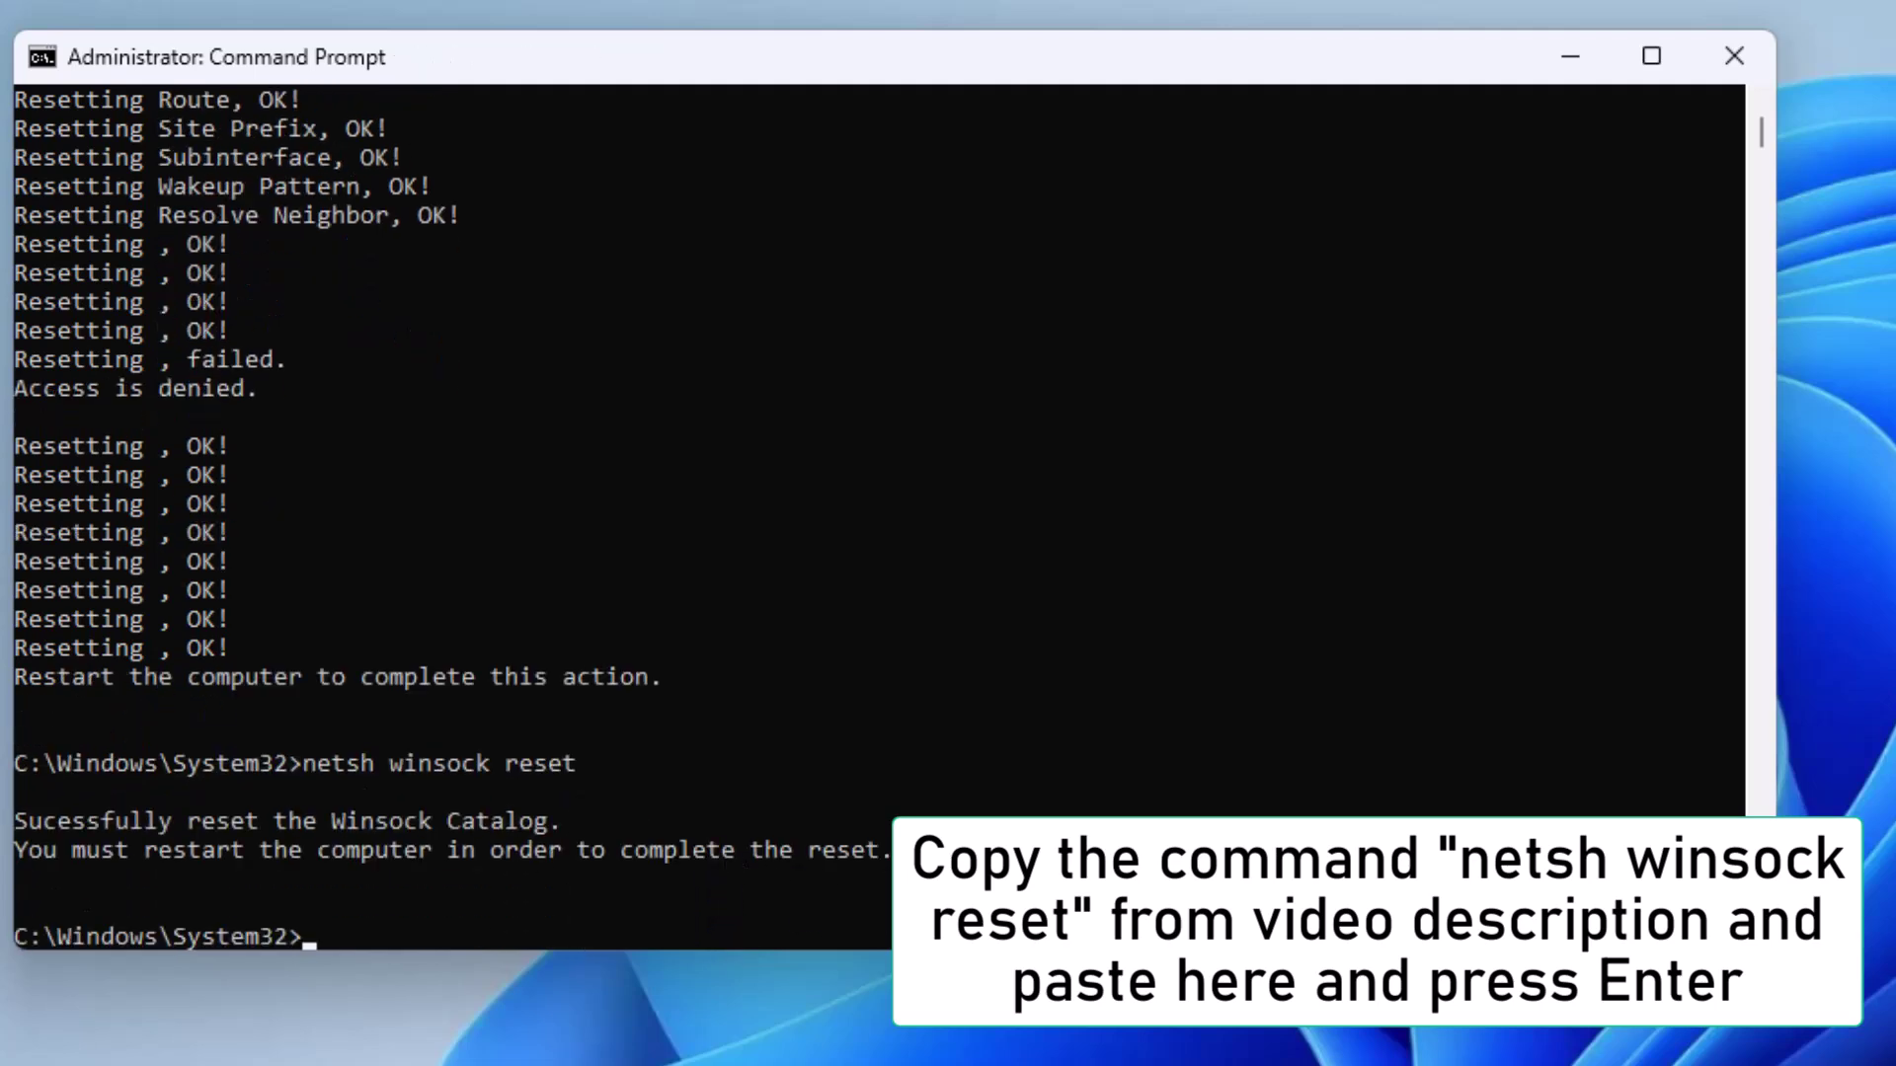
Run 'ipconfig /flushdns' from the notes, then exit Command Prompt
{"action": "key", "text": "alt+Tab"}
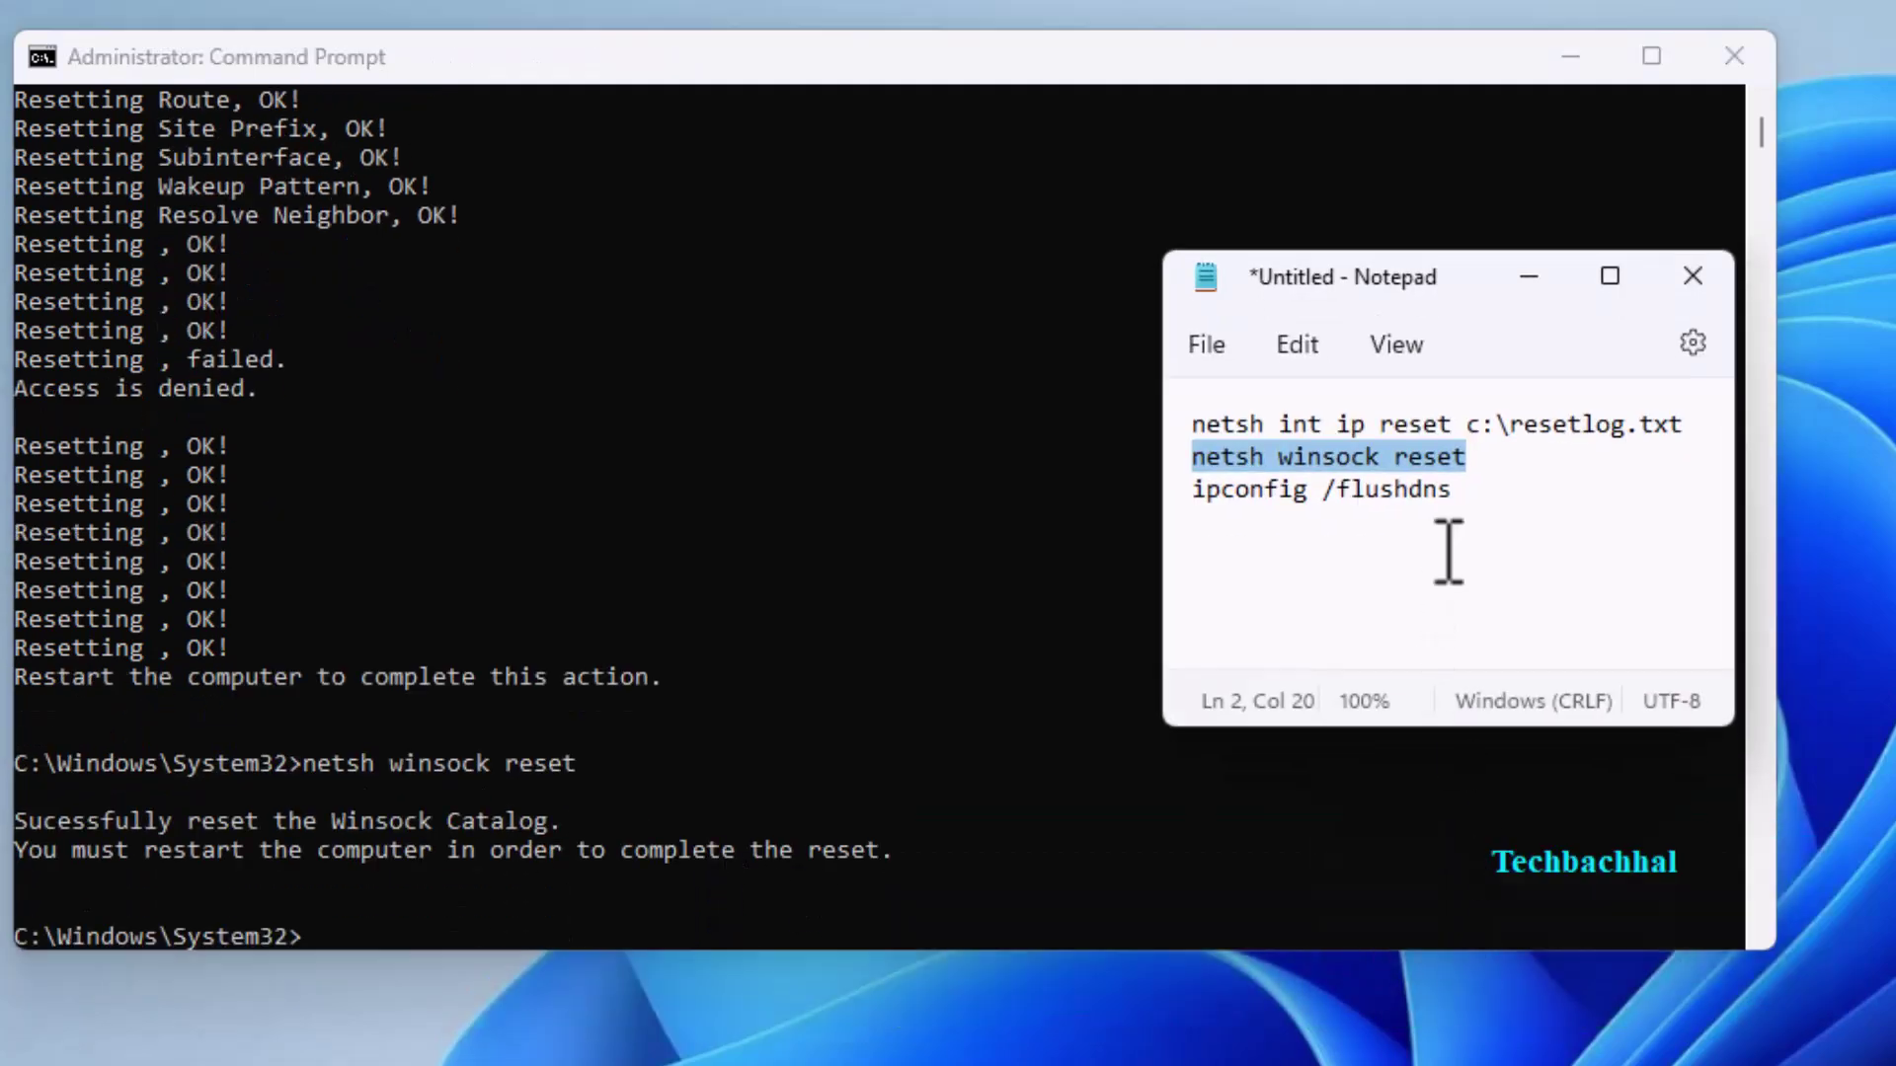
{"action": "left_click_drag", "start_coordinate": [1453, 490], "coordinate": [1191, 490]}
{"action": "key", "text": "ctrl+c"}
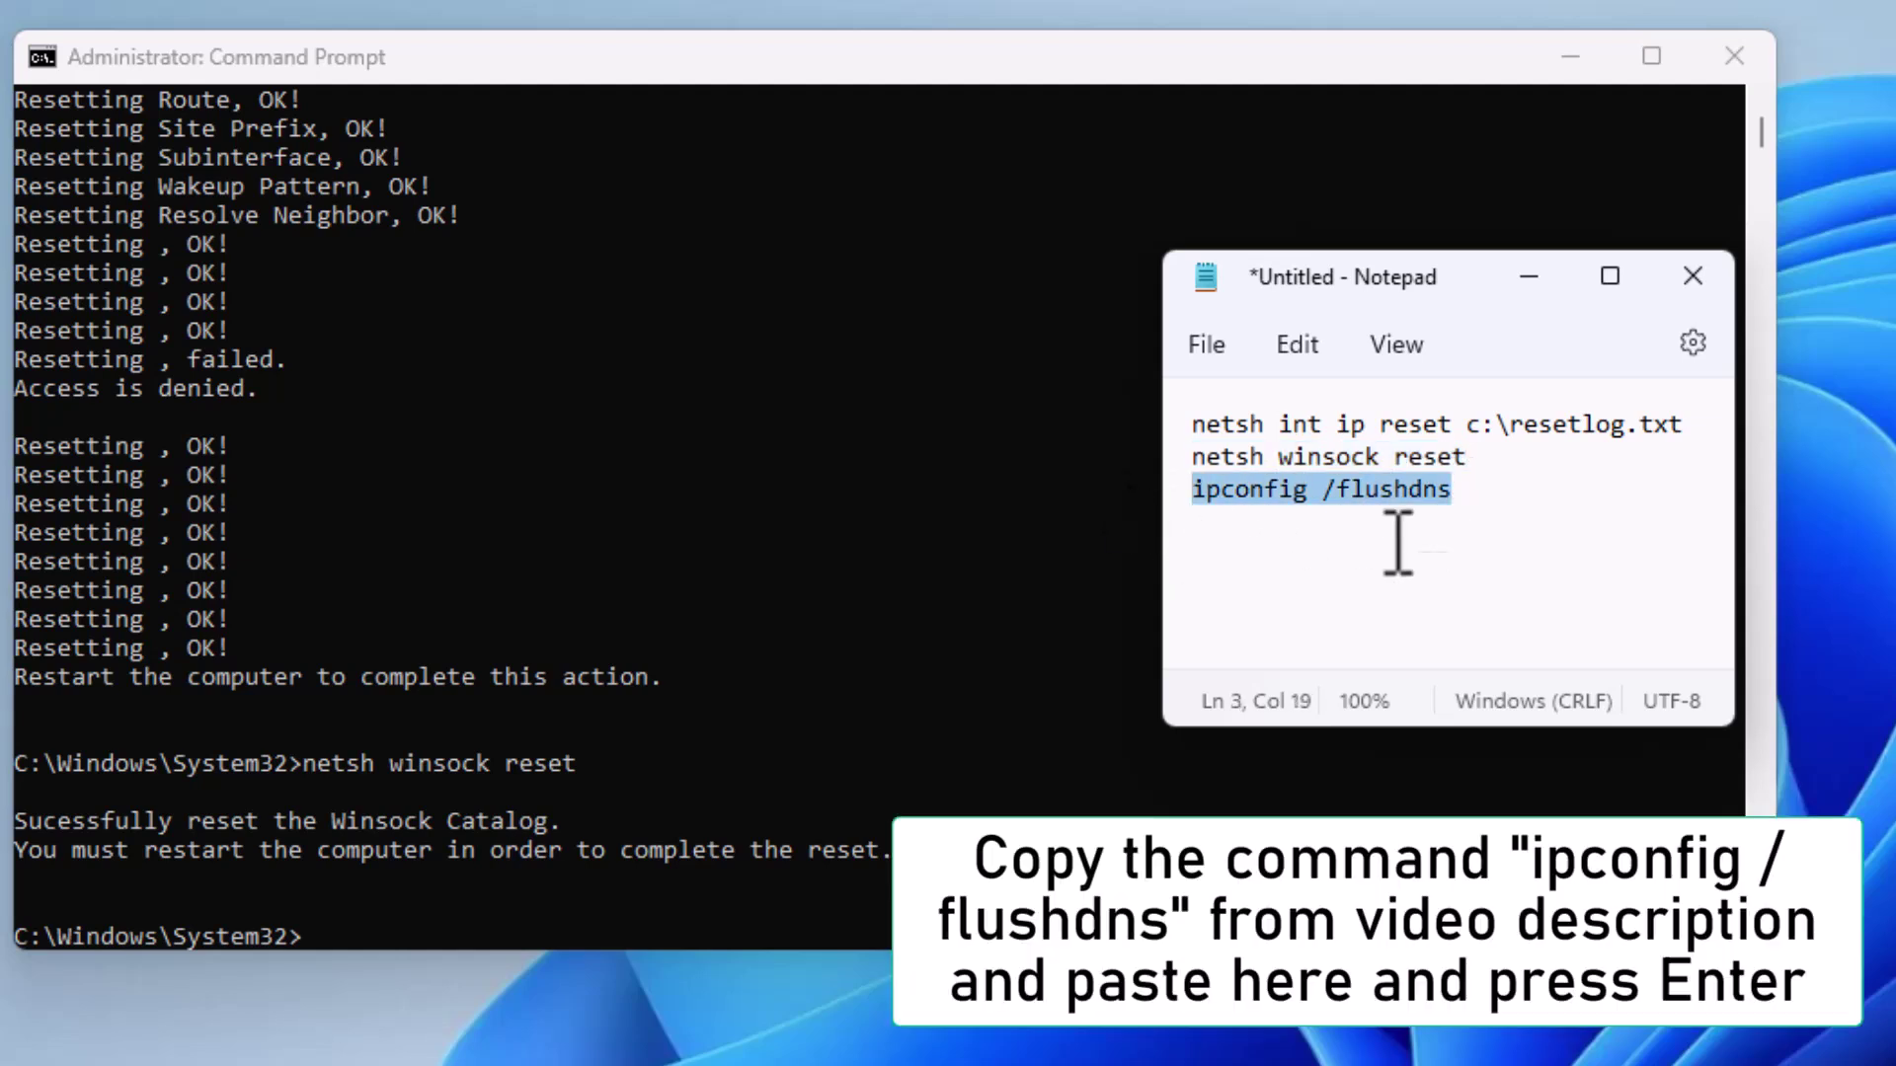
{"action": "left_click", "coordinate": [1528, 277]}
{"action": "key", "text": "ctrl+v"}
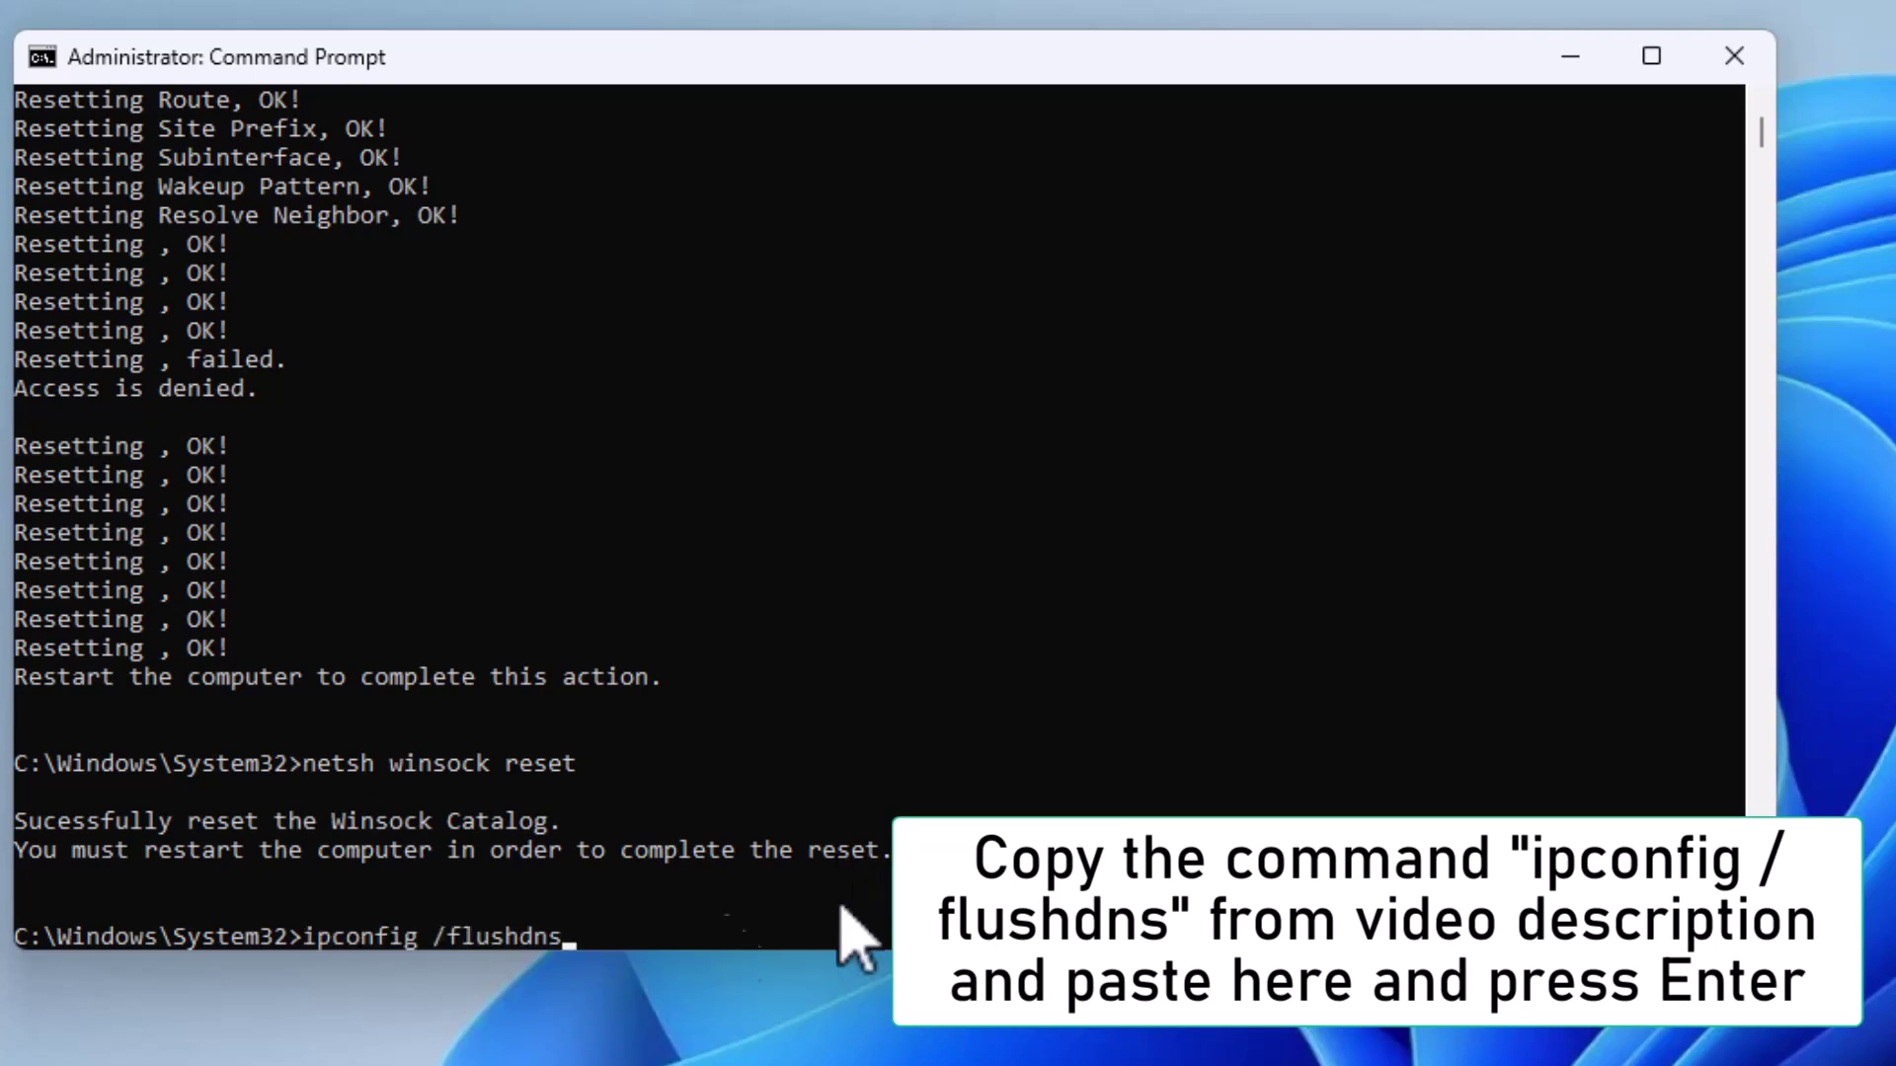
{"action": "key", "text": "Return"}
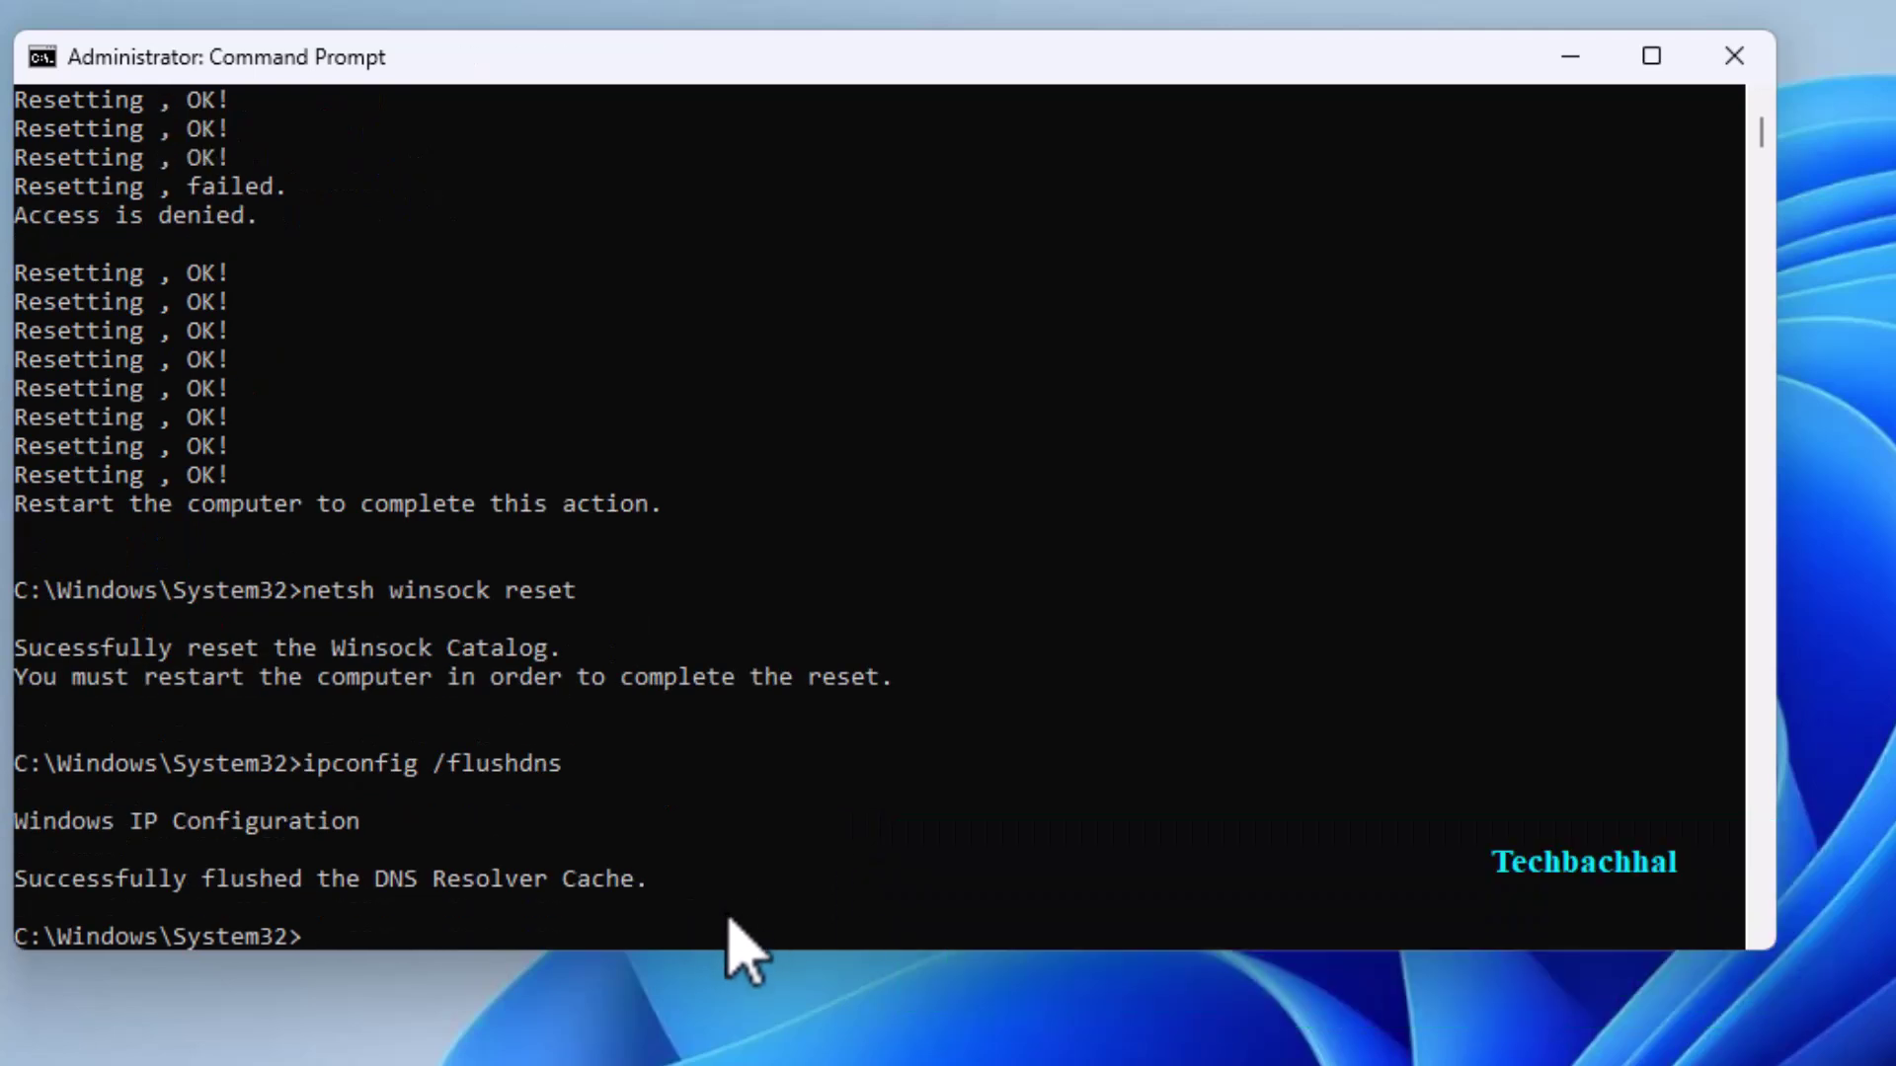
{"action": "type", "text": "exit"}
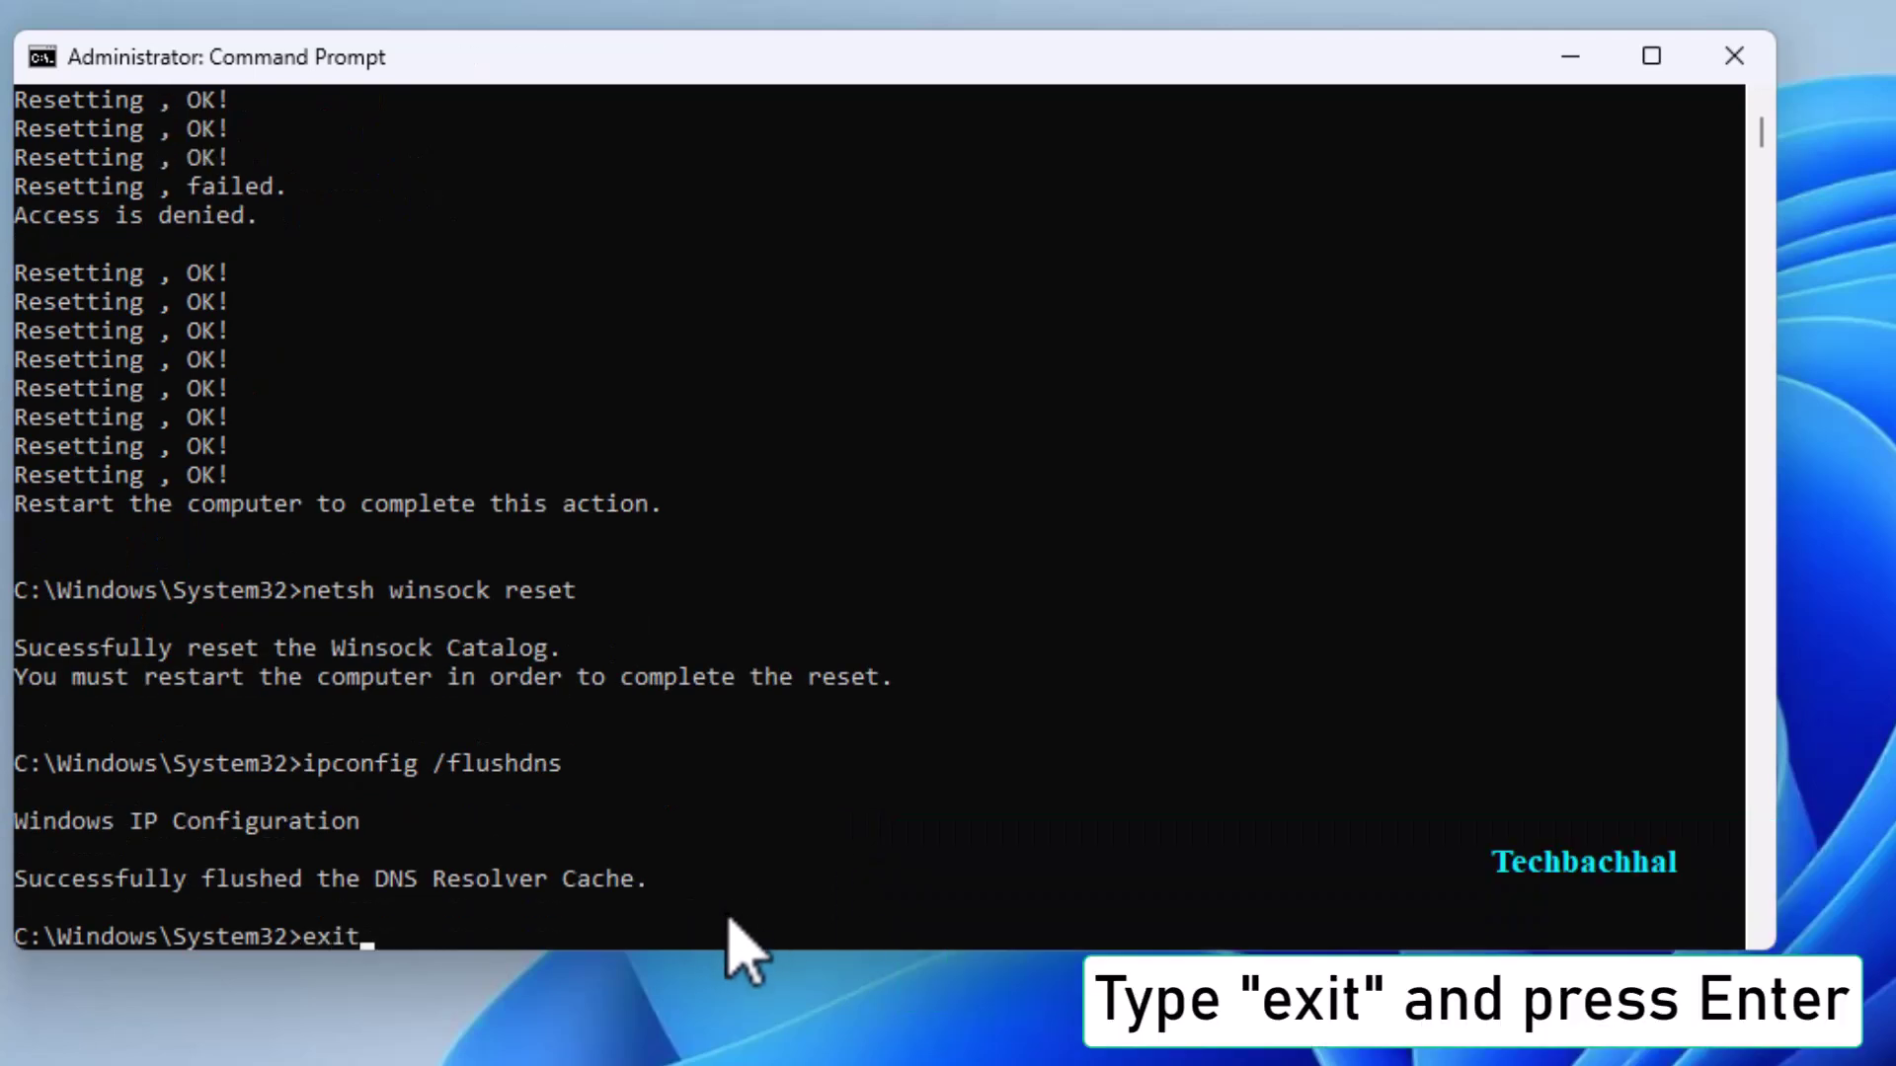
{"action": "key", "text": "Return"}
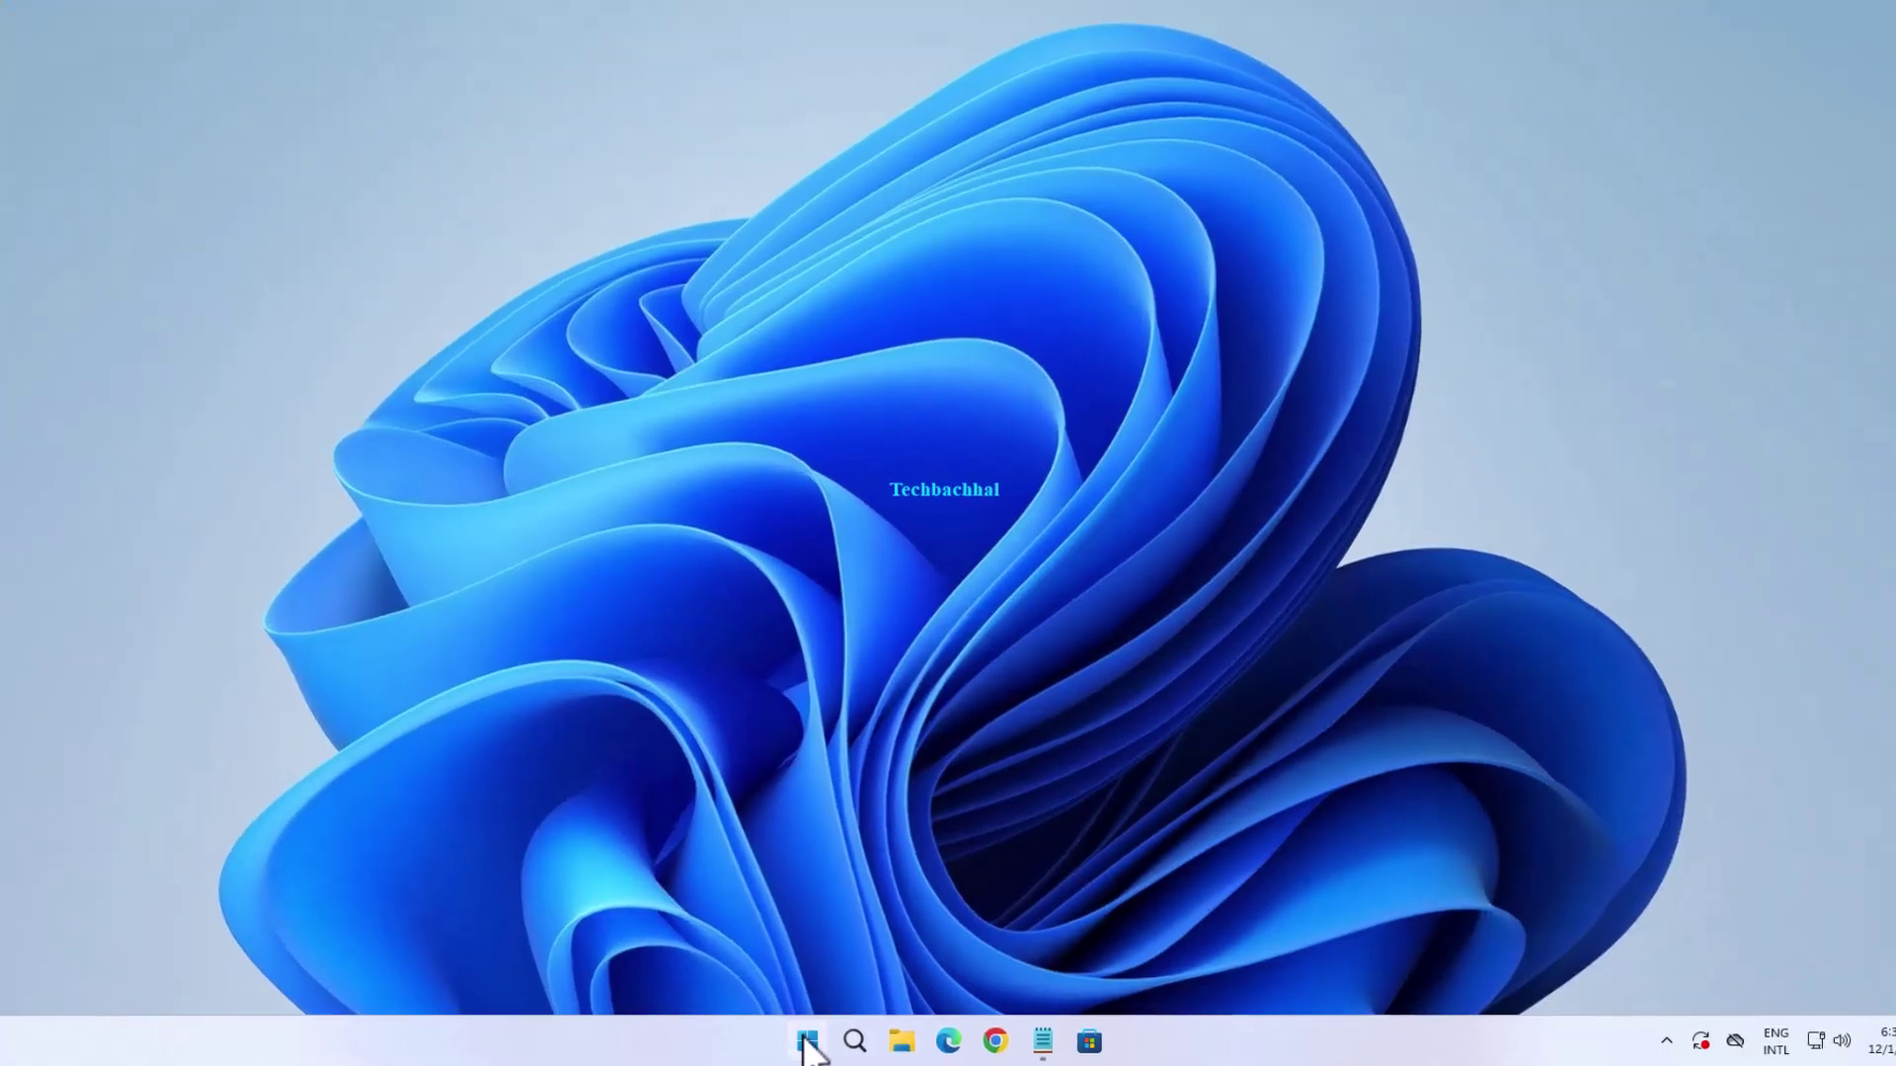
Launch Settings from the Start button's Win+X quick menu
{"action": "right_click", "coordinate": [818, 1041]}
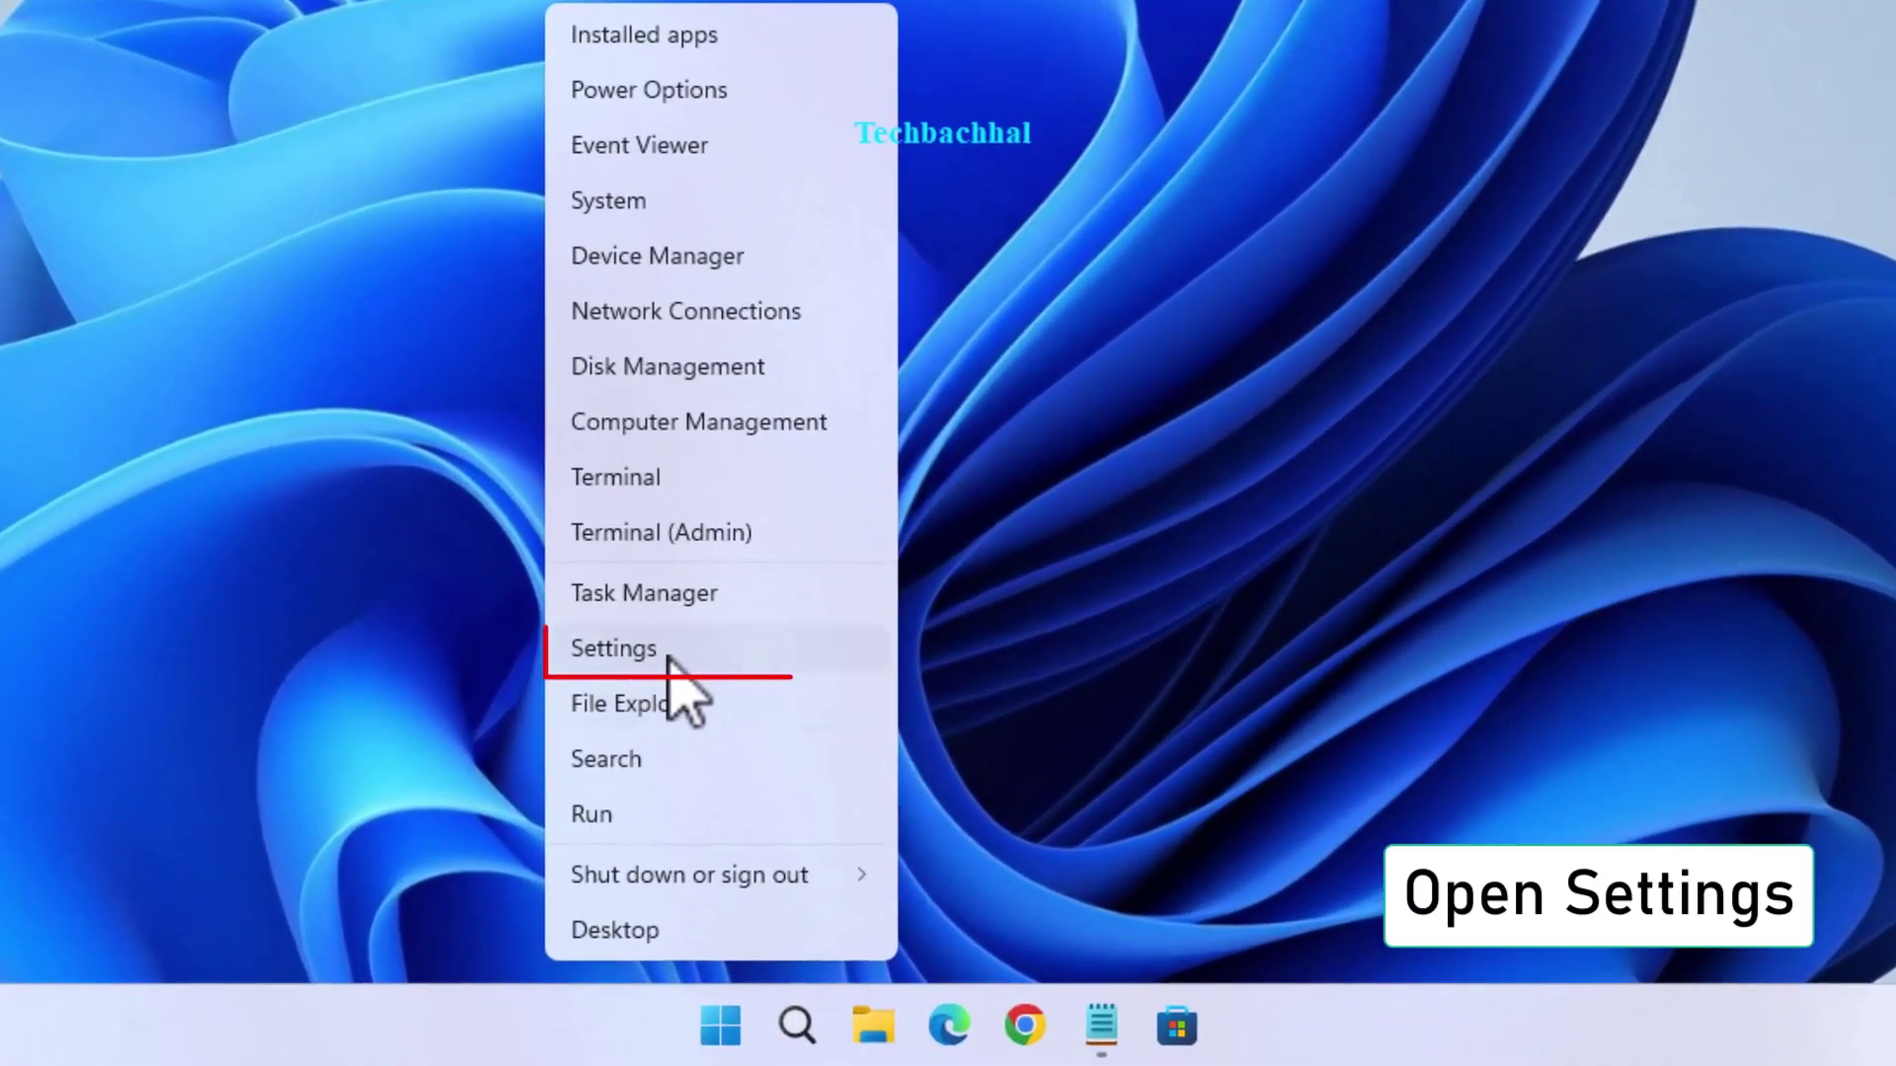
{"action": "left_click", "coordinate": [671, 652]}
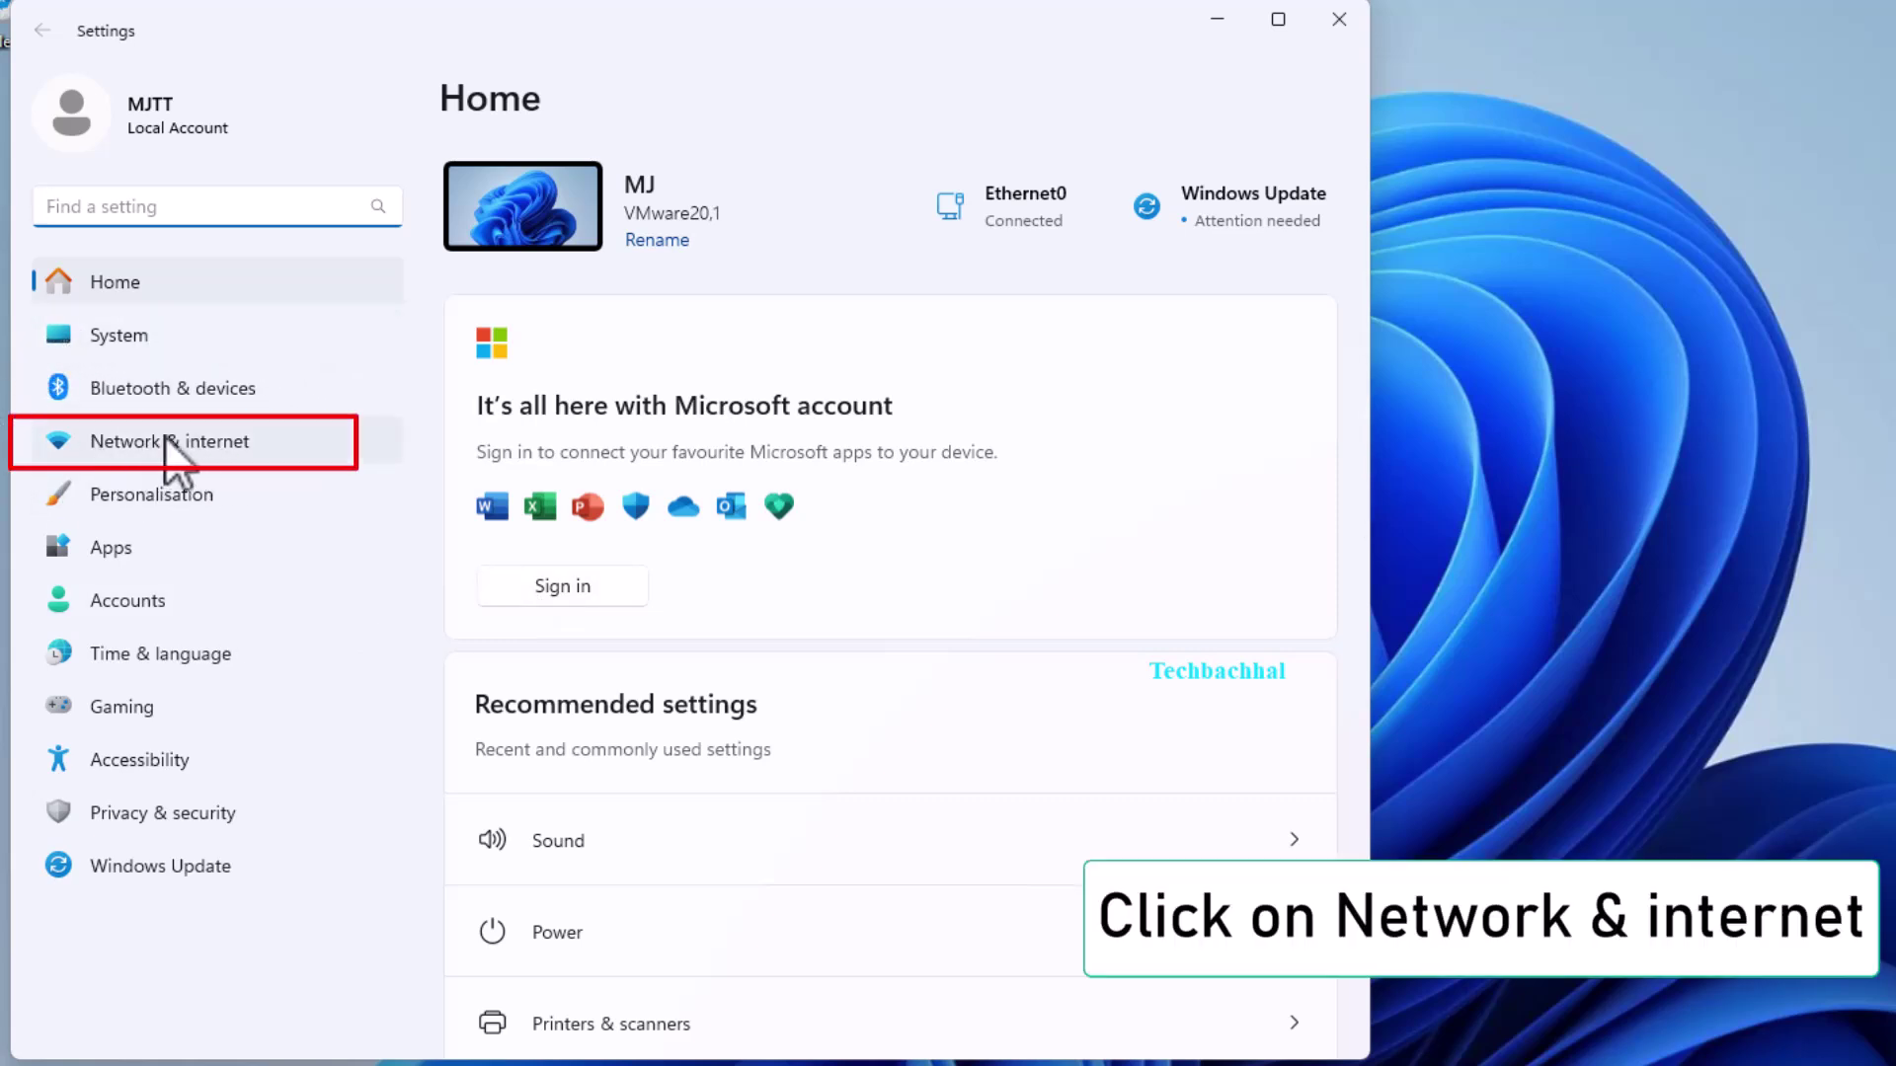
Navigate from Network & internet through Advanced network settings to Network reset
{"action": "left_click", "coordinate": [172, 441]}
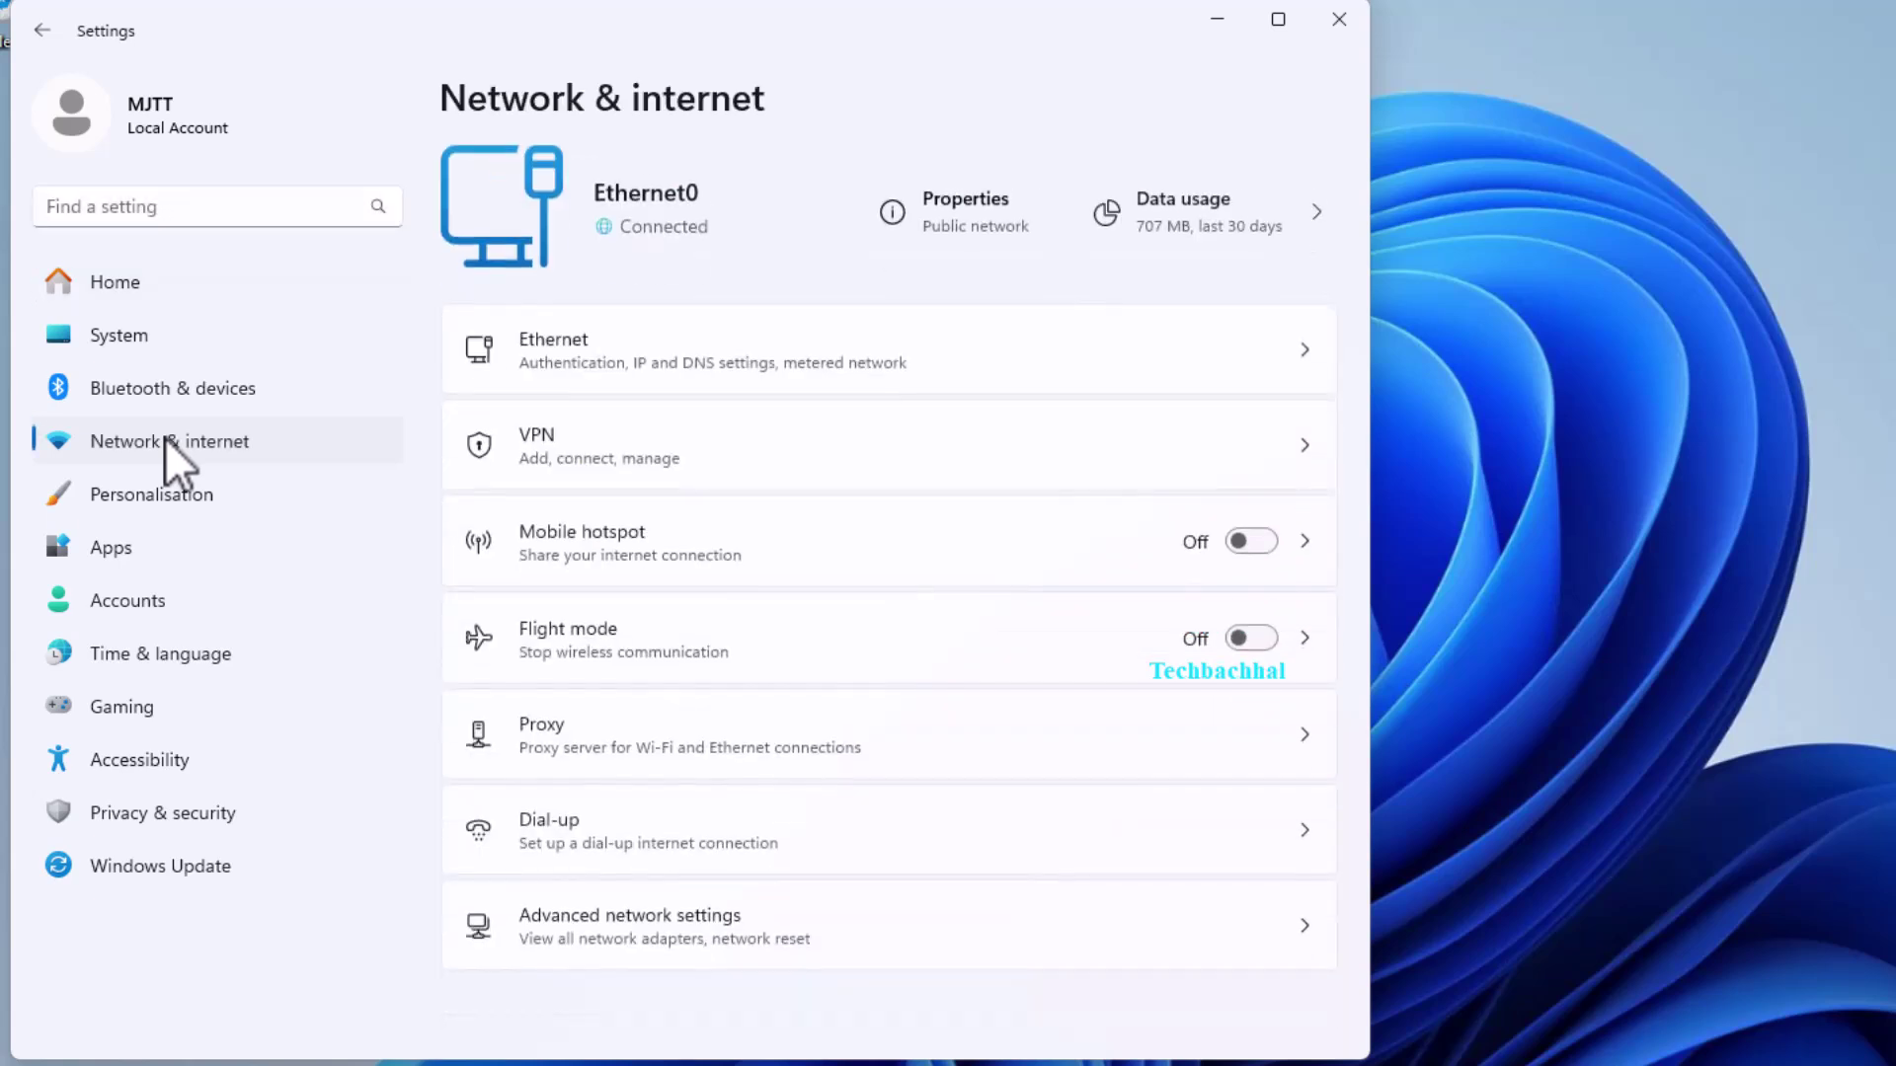
{"action": "left_click", "coordinate": [848, 943]}
{"action": "scroll", "coordinate": [823, 888], "scroll_direction": "down", "scroll_amount": 2}
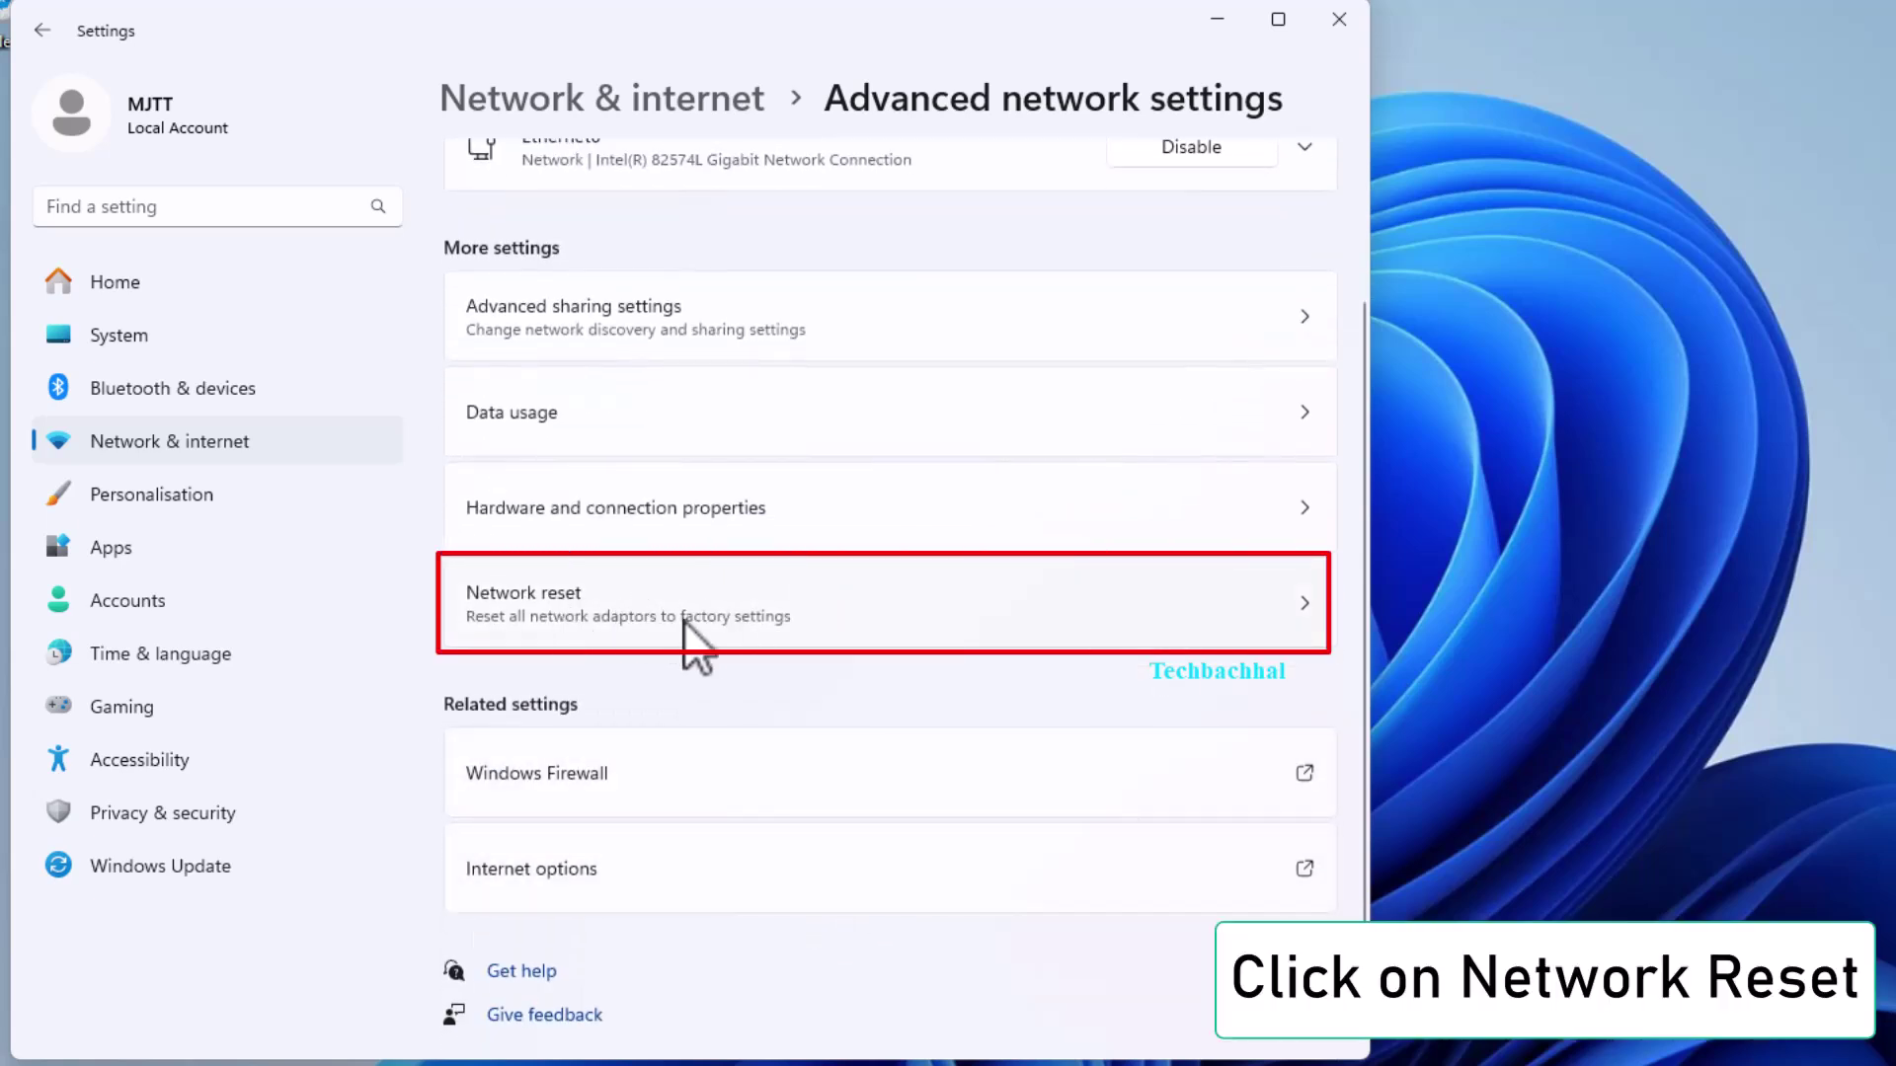
{"action": "left_click", "coordinate": [692, 618]}
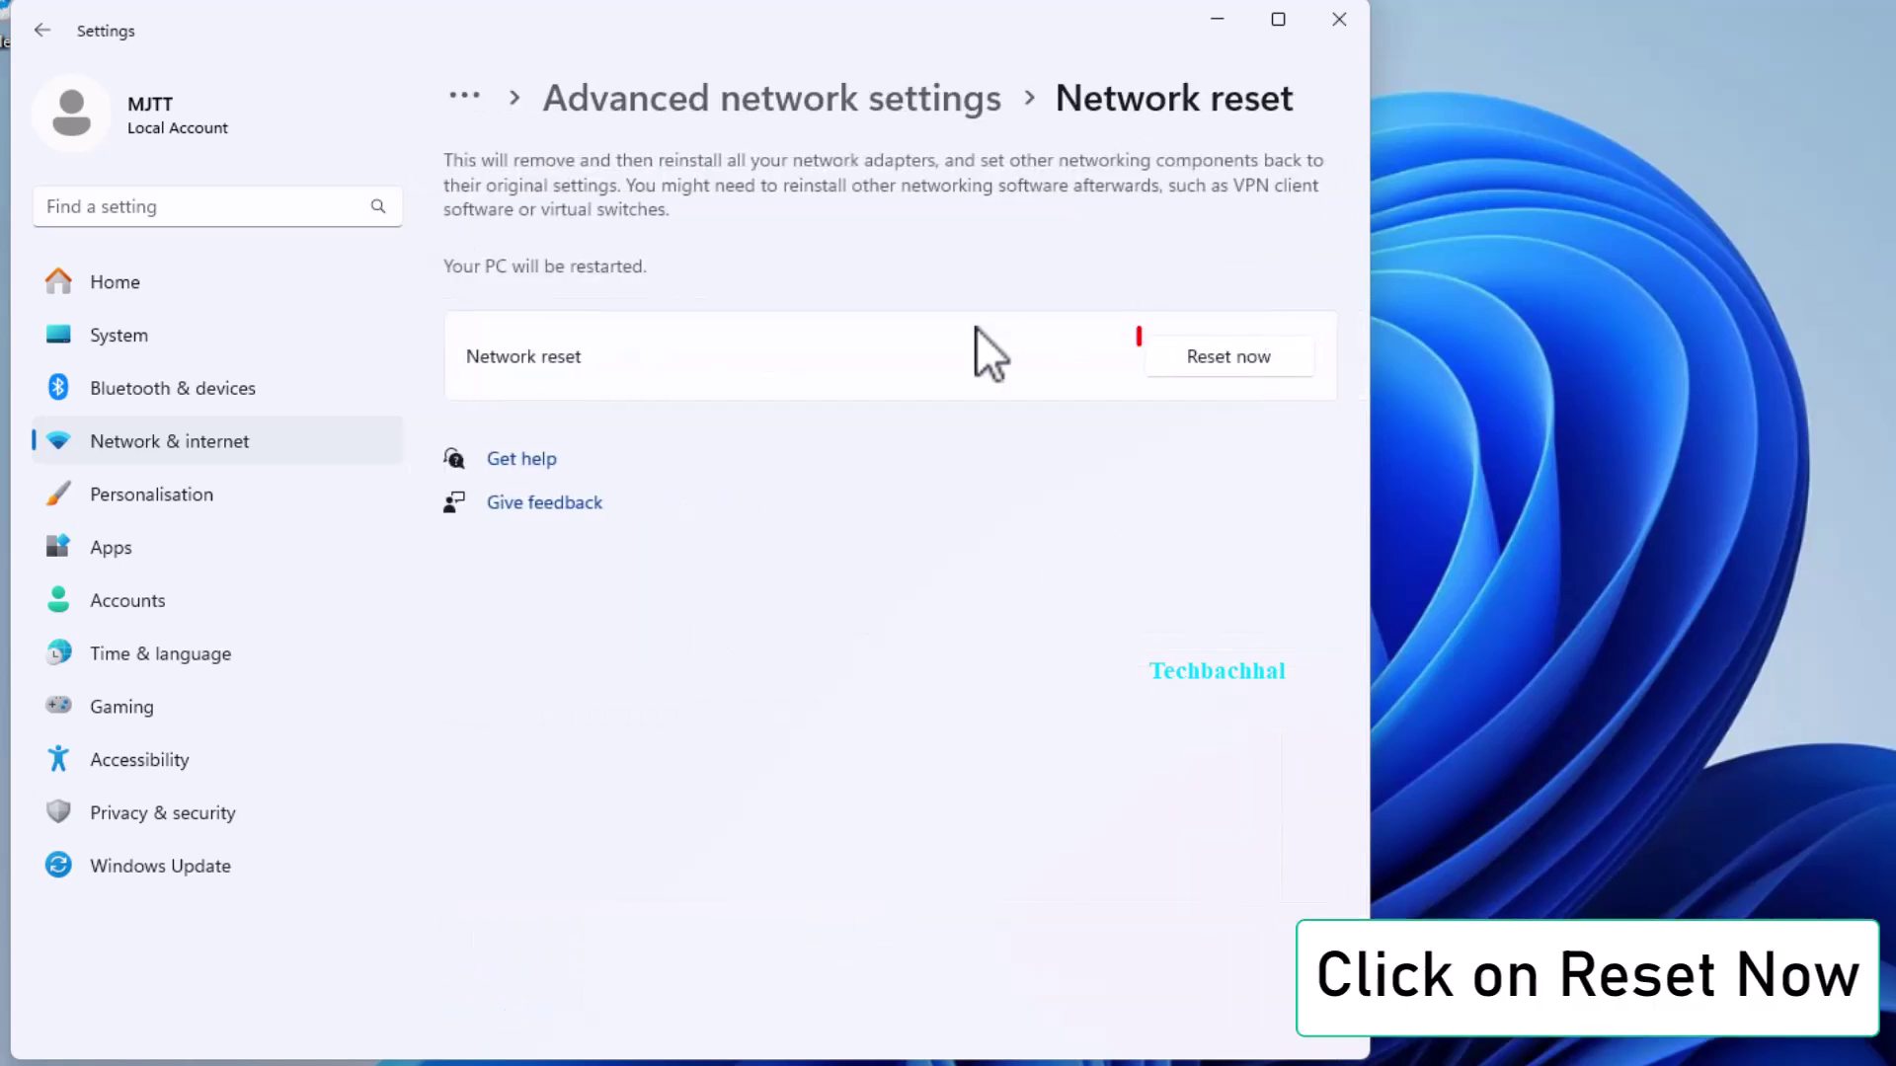
Confirm the network reset with Yes and dismiss the 5-minute sign-out notice
{"action": "left_click", "coordinate": [1223, 356]}
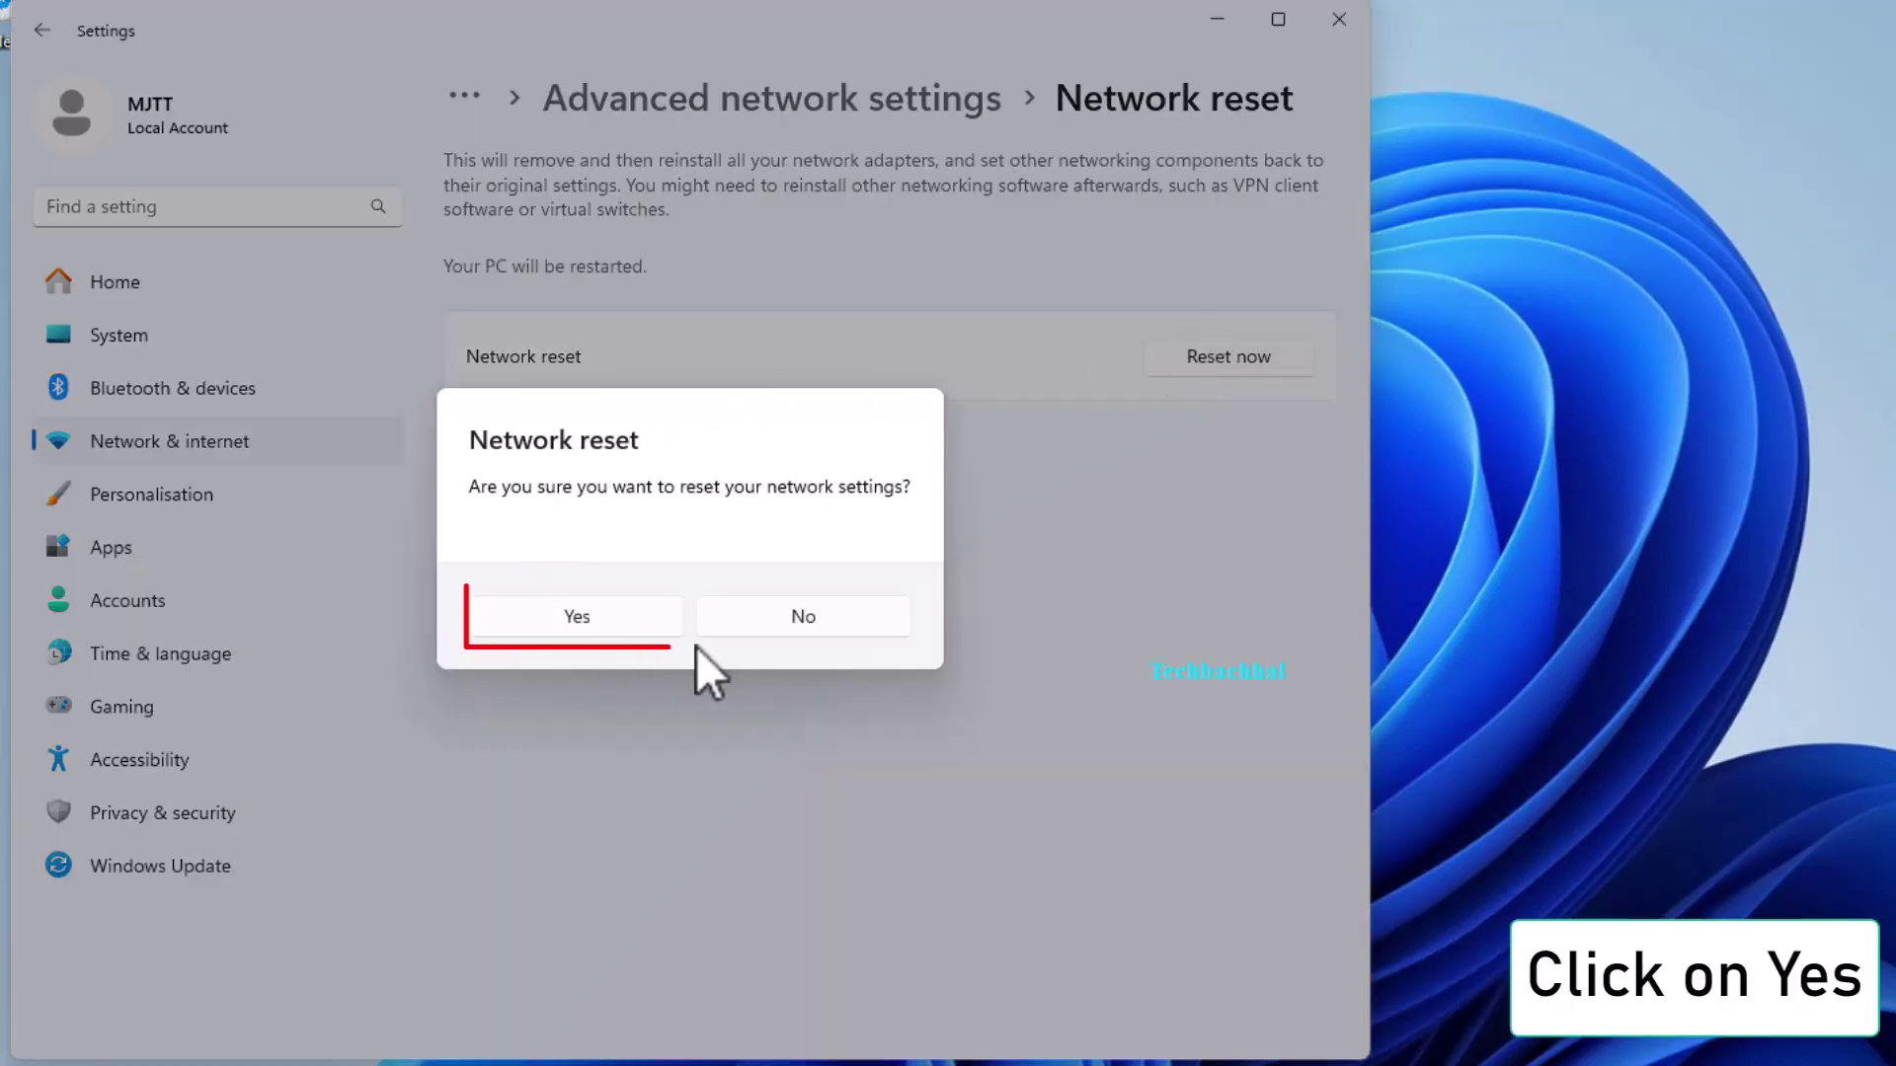
{"action": "left_click", "coordinate": [614, 618]}
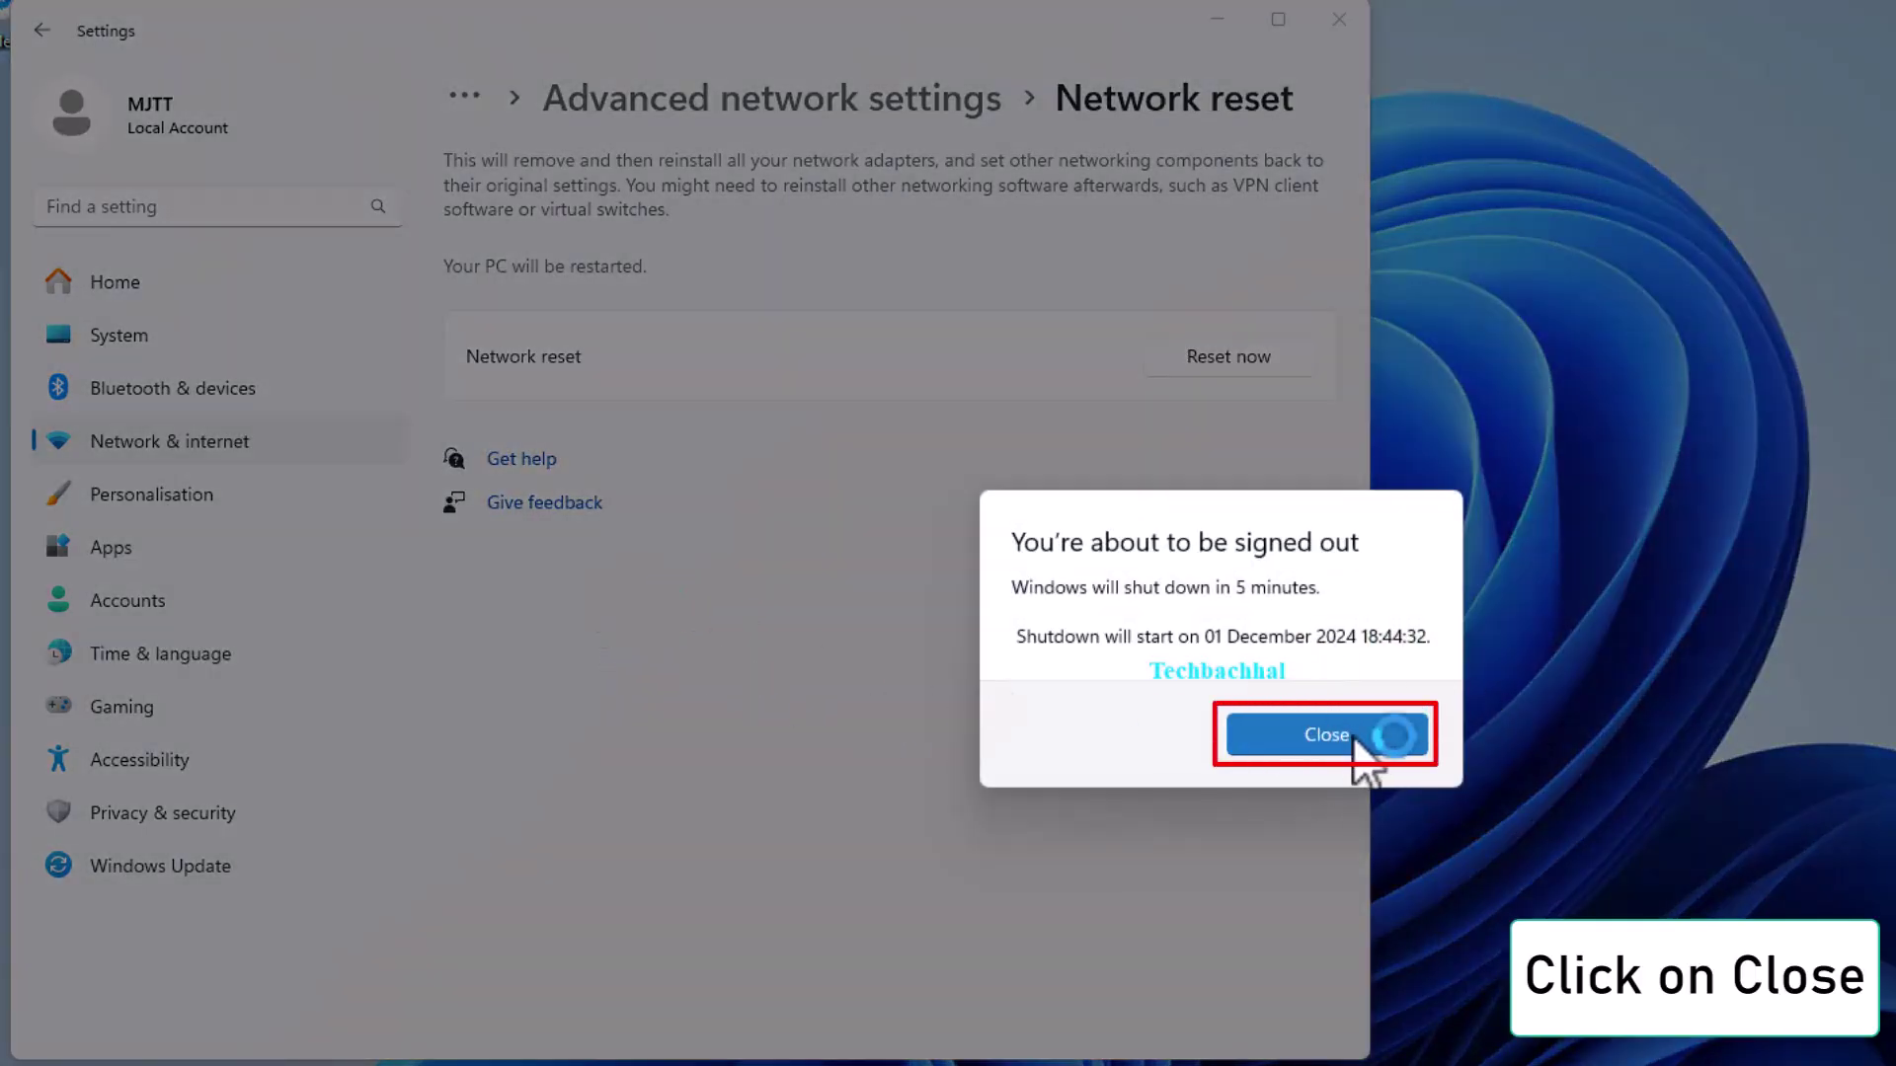
{"action": "left_click", "coordinate": [1352, 736]}
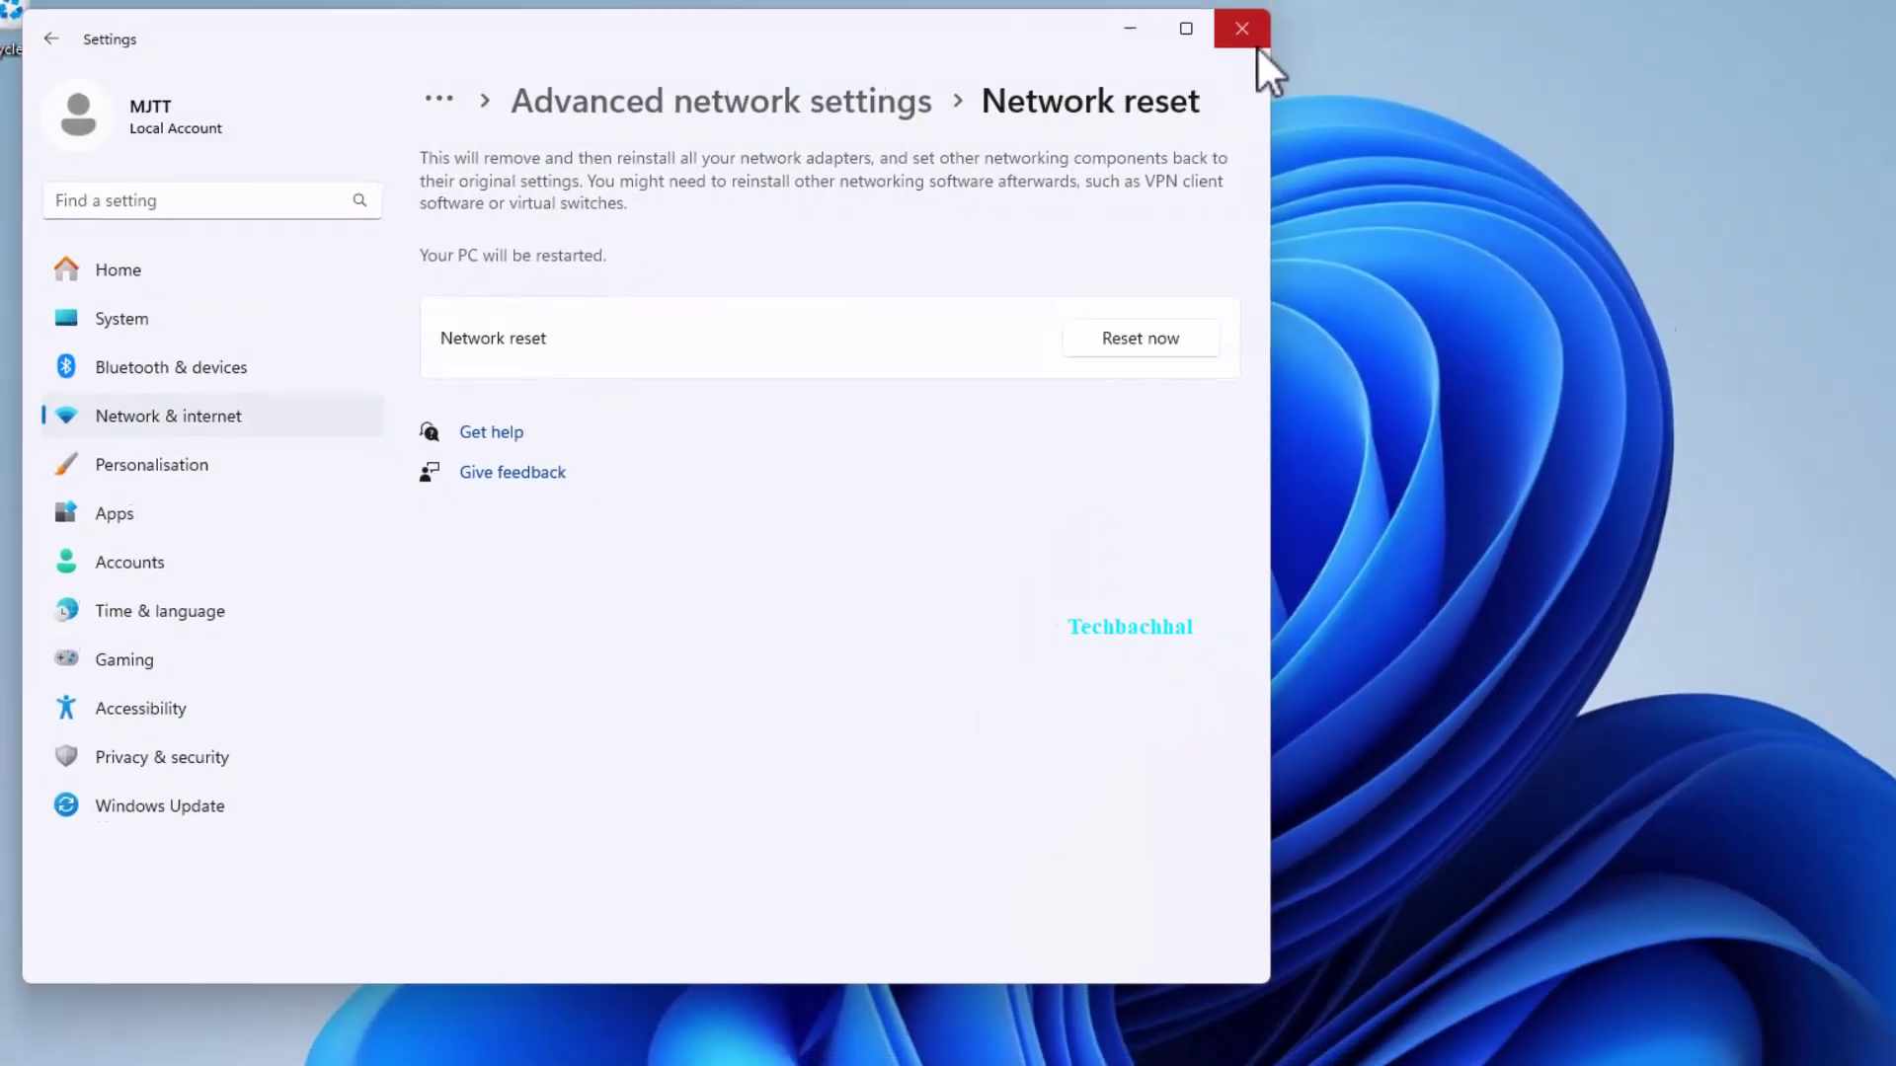
Close Settings and open the Start button's quick-access menu to reach Restart
{"action": "left_click", "coordinate": [1259, 42]}
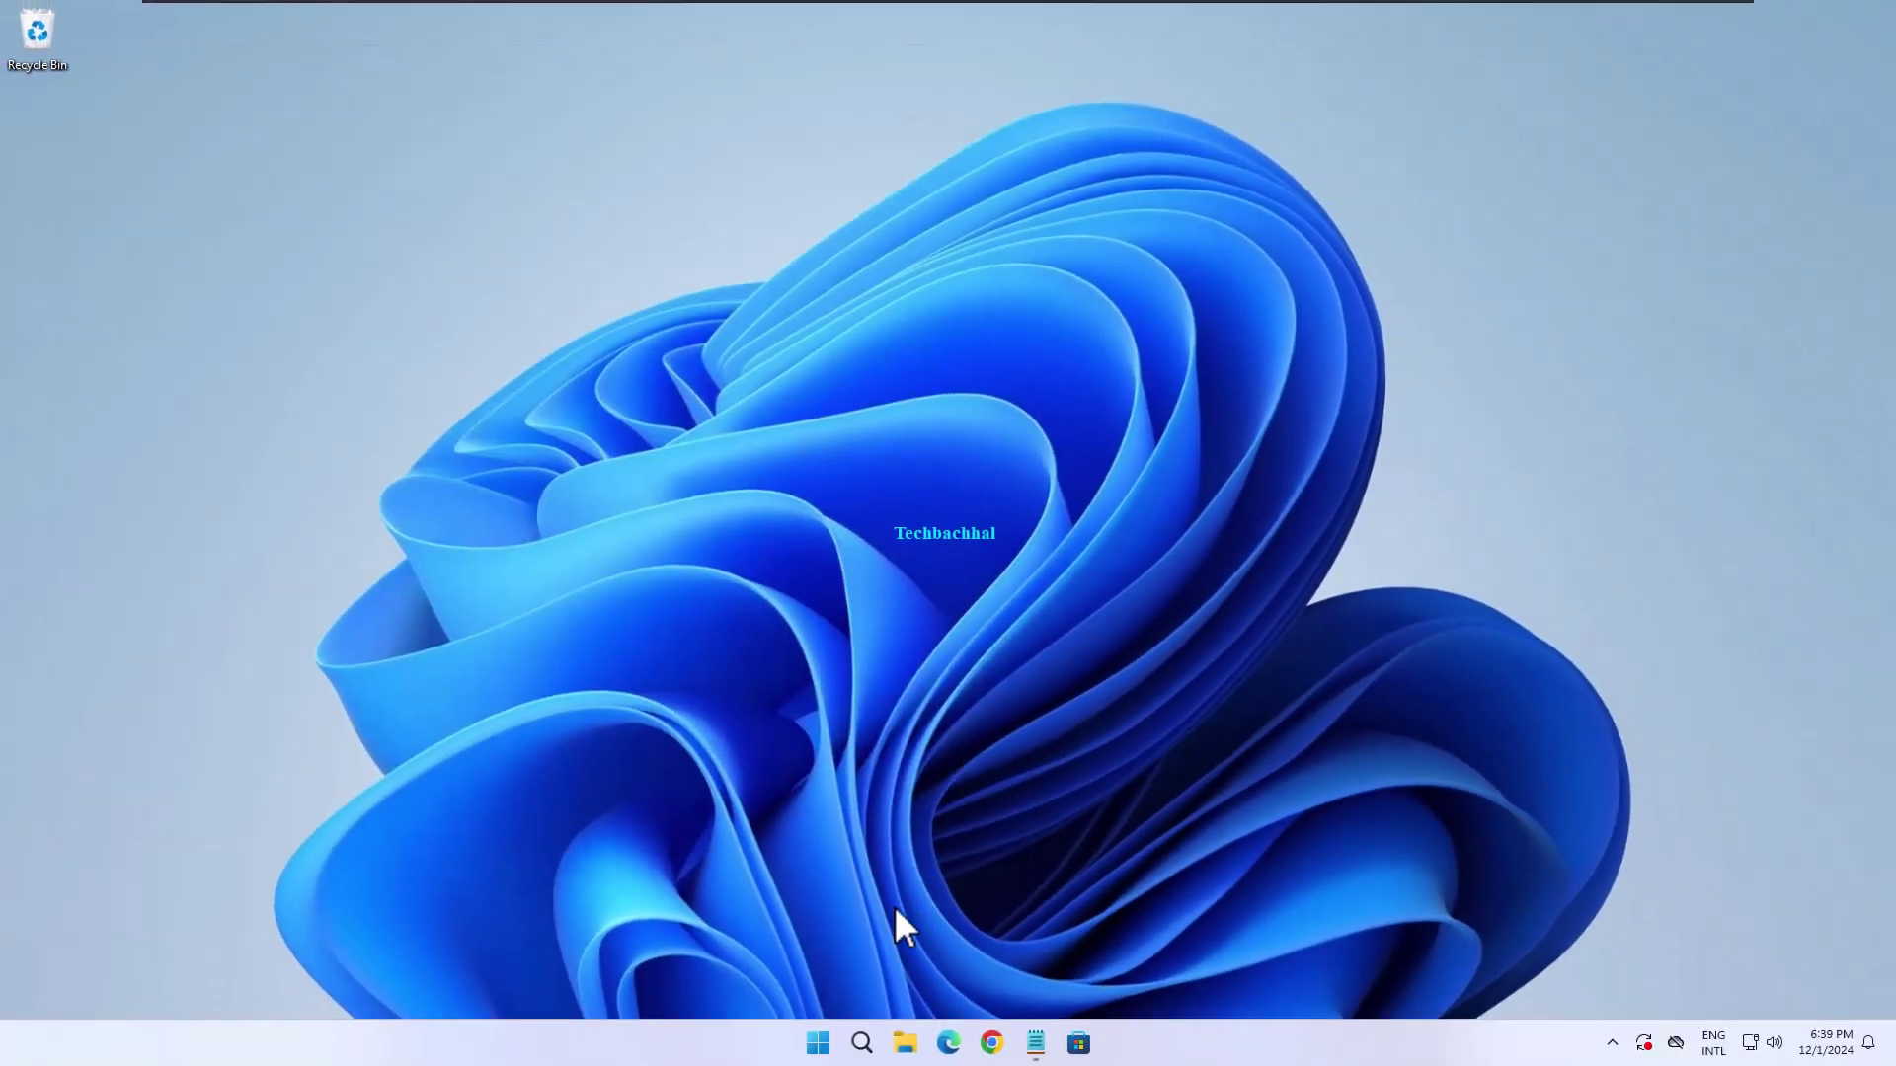
{"action": "right_click", "coordinate": [824, 1046]}
{"action": "mouse_move", "coordinate": [800, 958]}
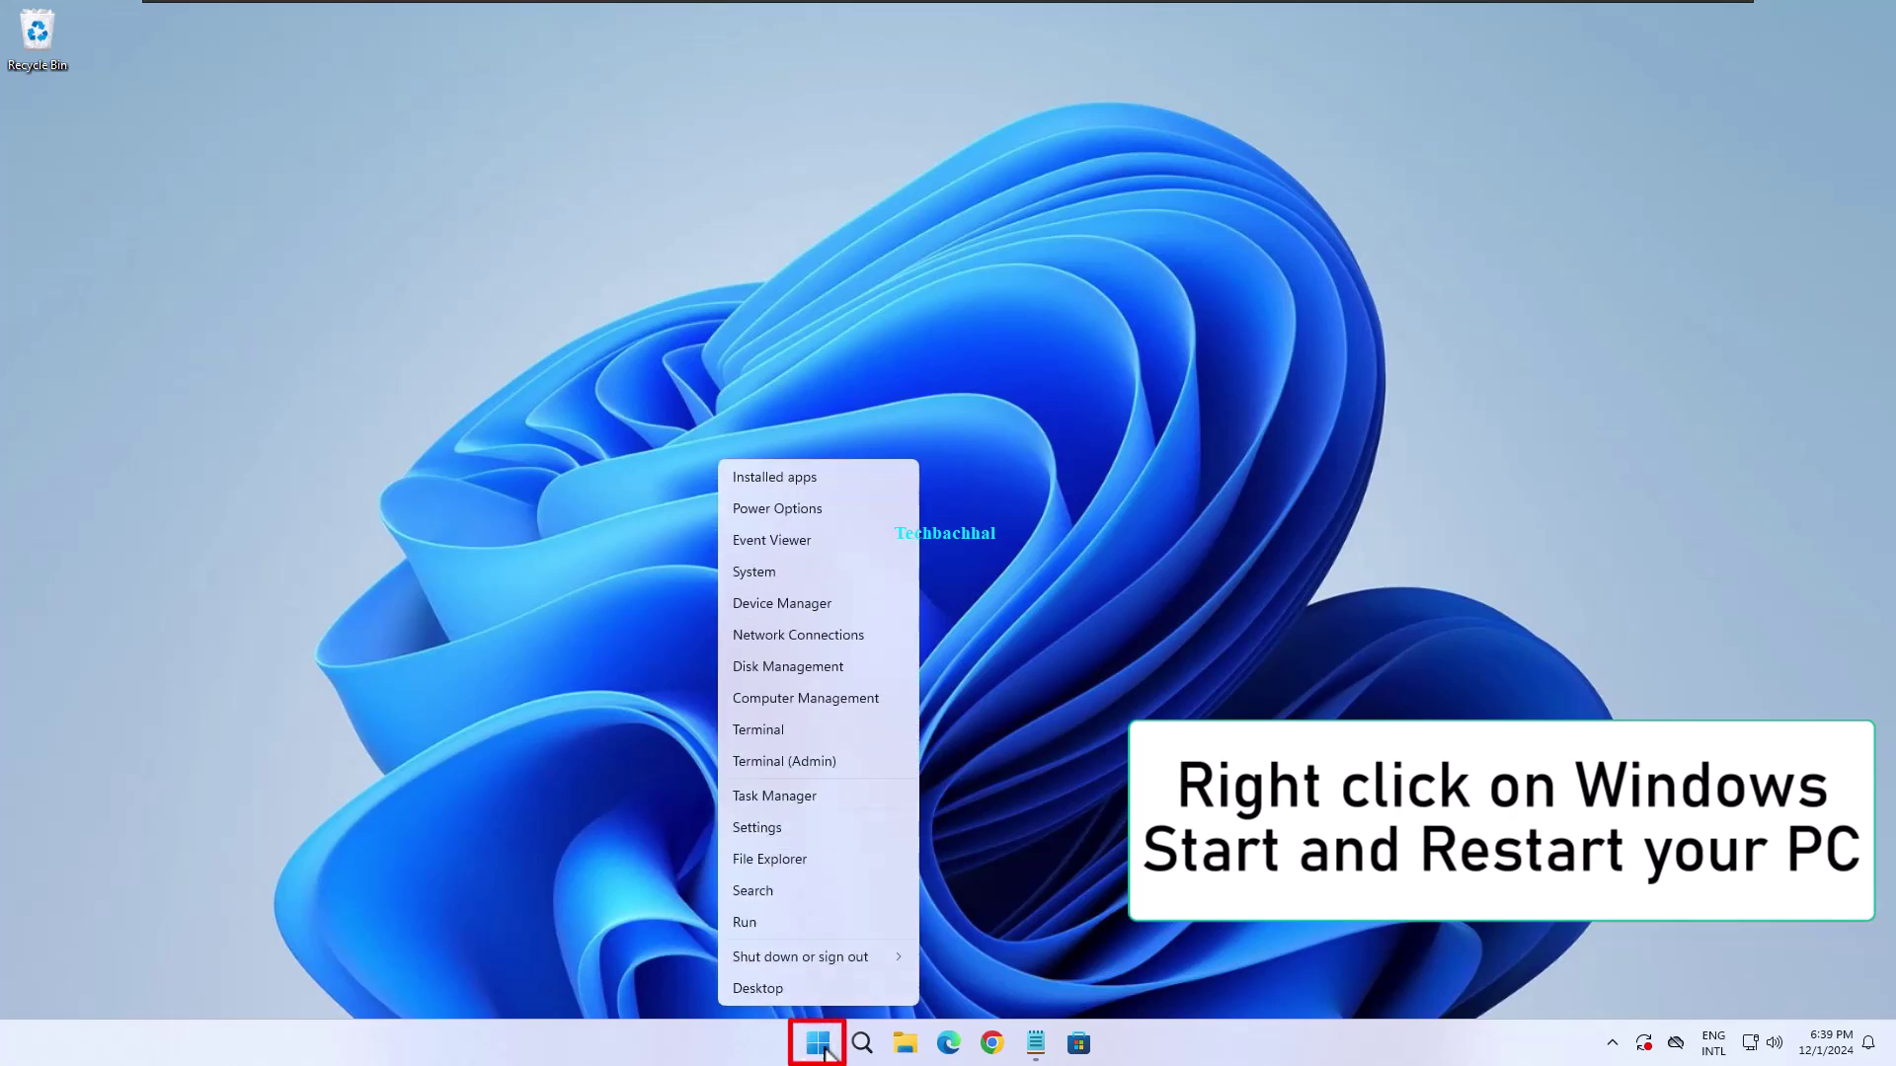